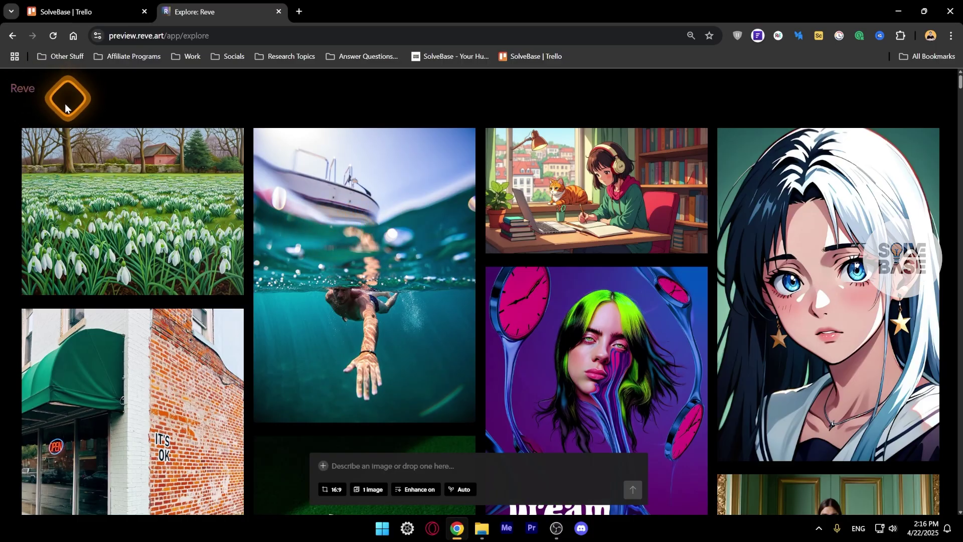
Open the Dream State poster, compare its original and enhanced prompts, and reroll it.
mouse_move(60, 95)
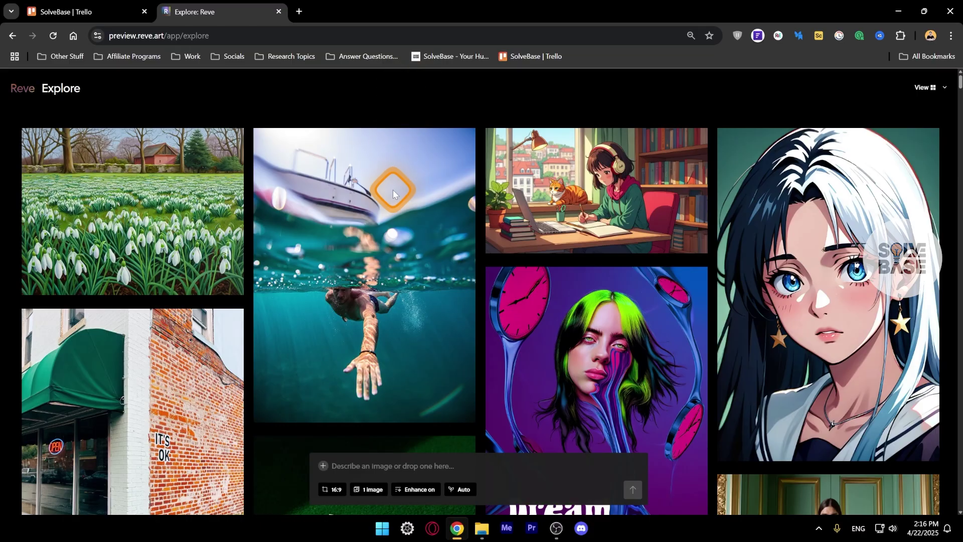
scroll(398, 203, down, 10)
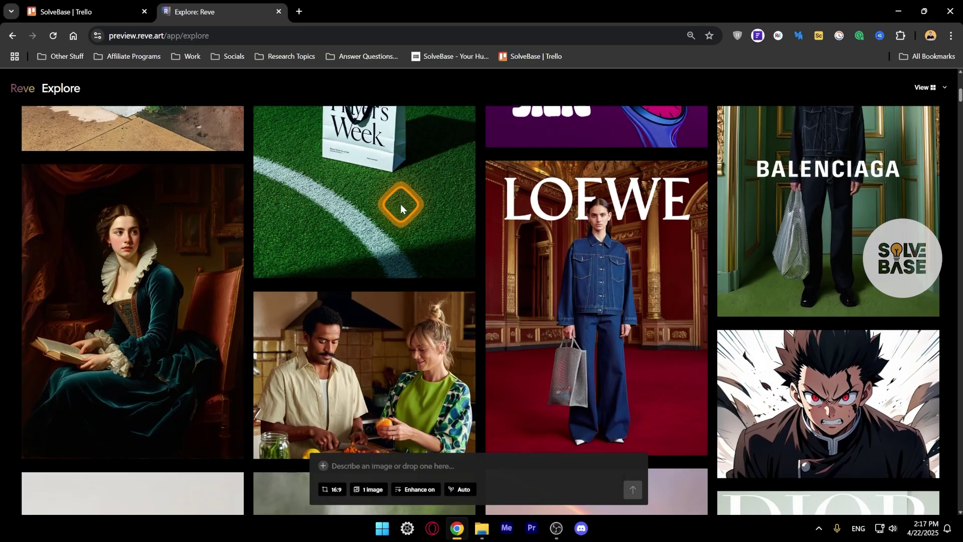
scroll(400, 204, up, 8)
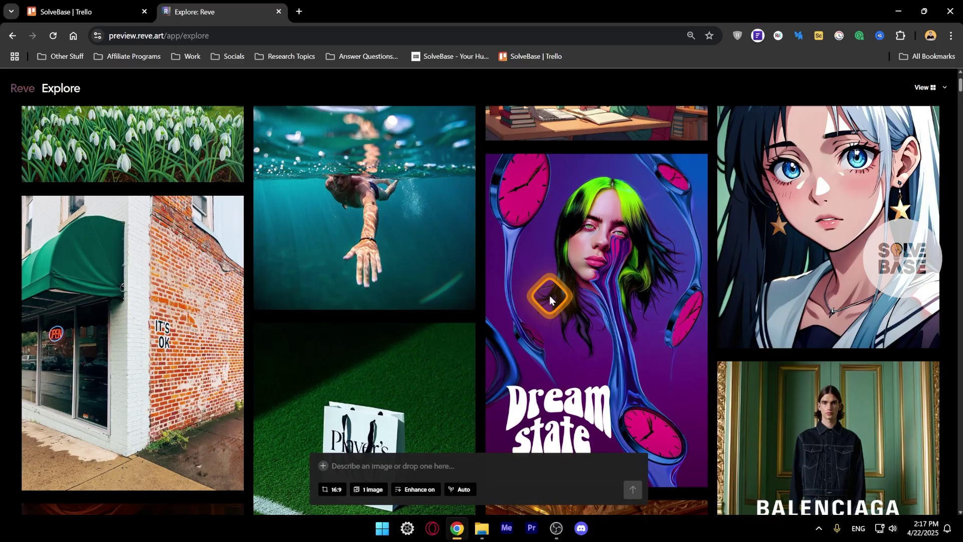
scroll(557, 322, down, 1)
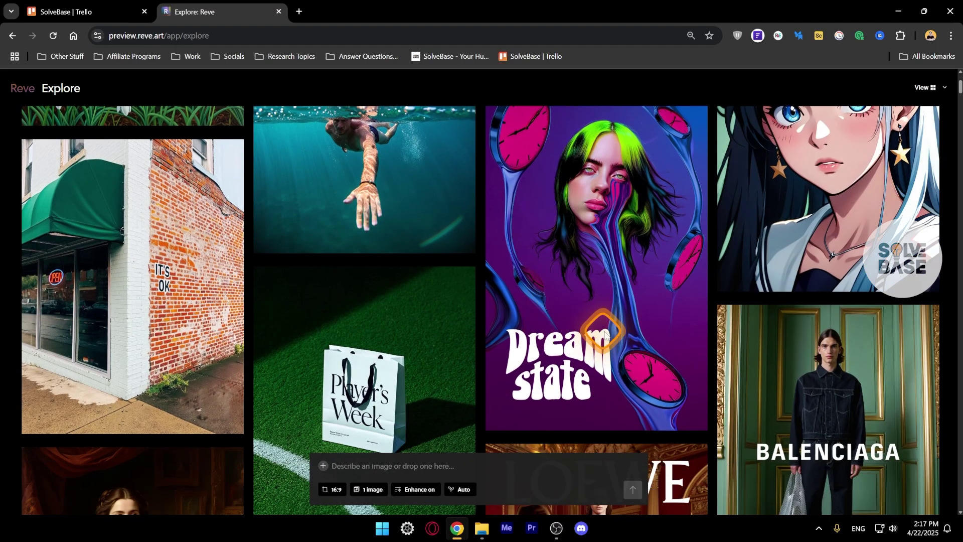
scroll(577, 336, up, 1)
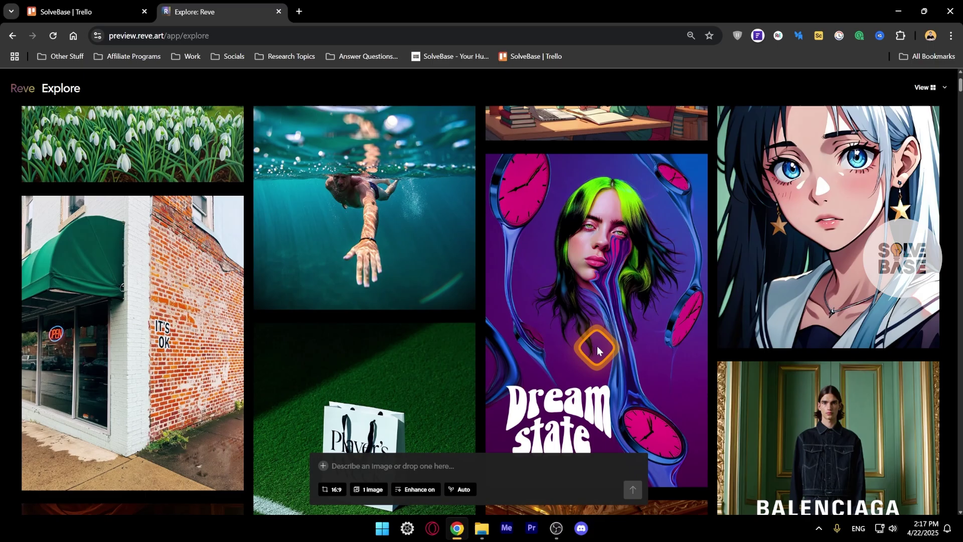
click(599, 331)
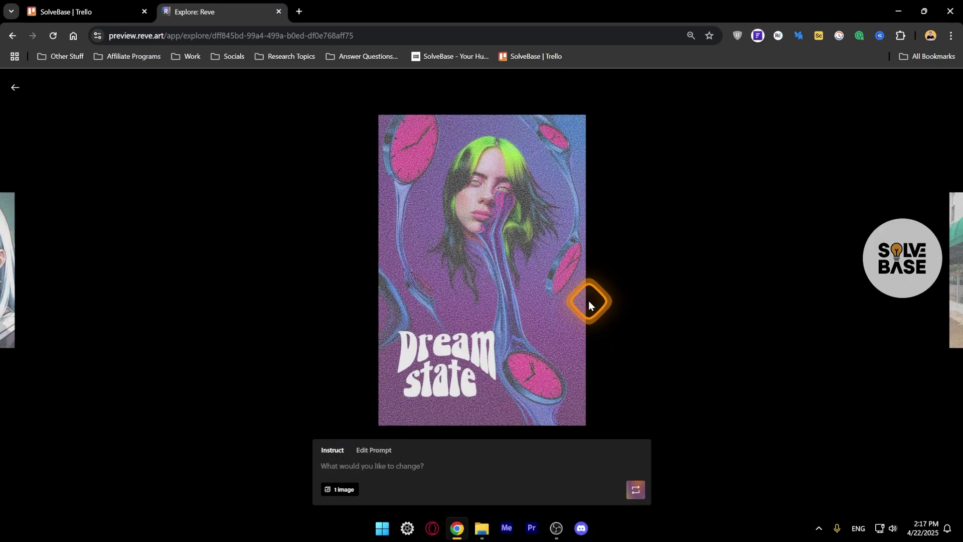
click(324, 393)
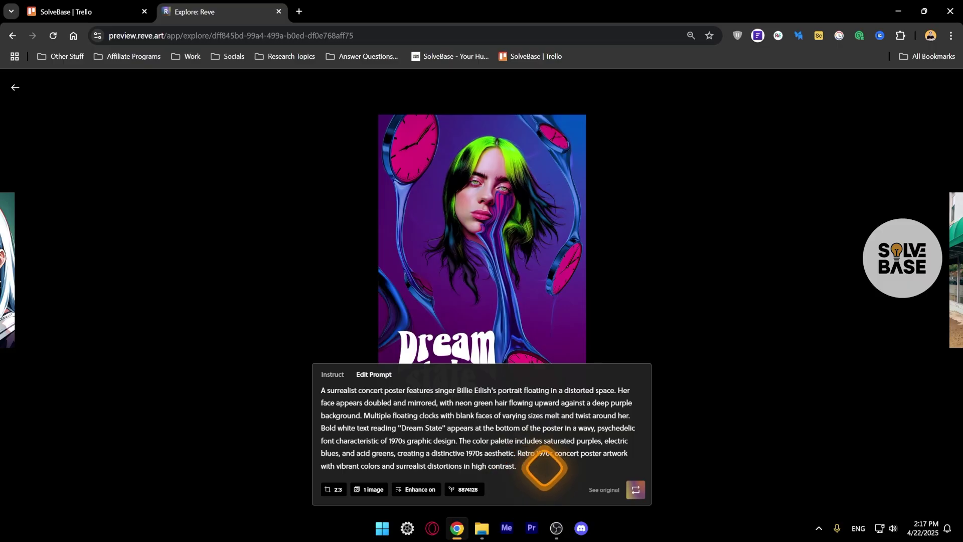
click(602, 494)
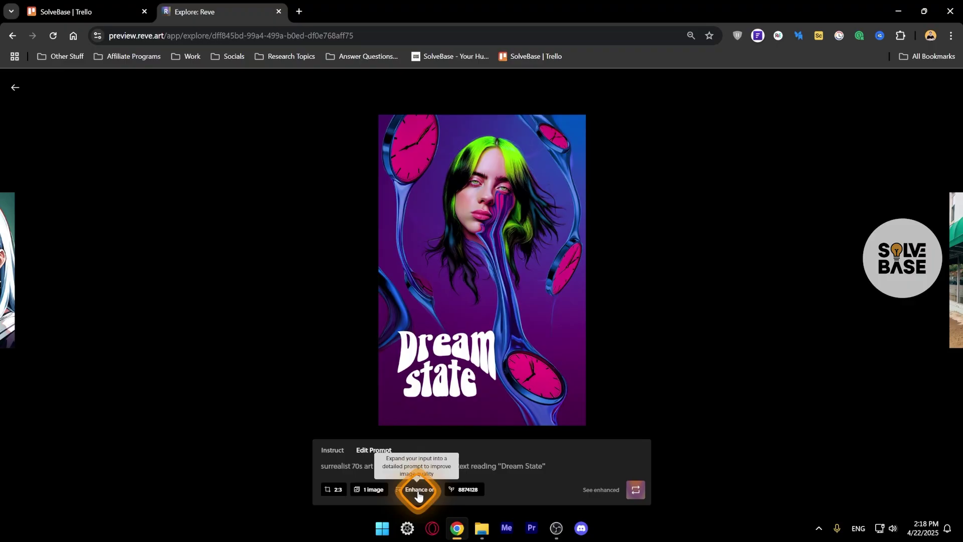
click(322, 461)
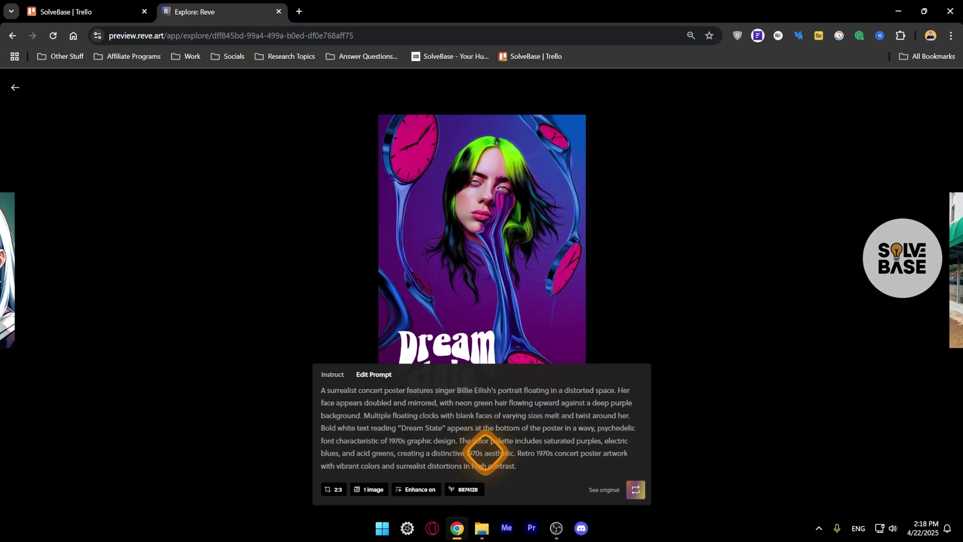
click(637, 492)
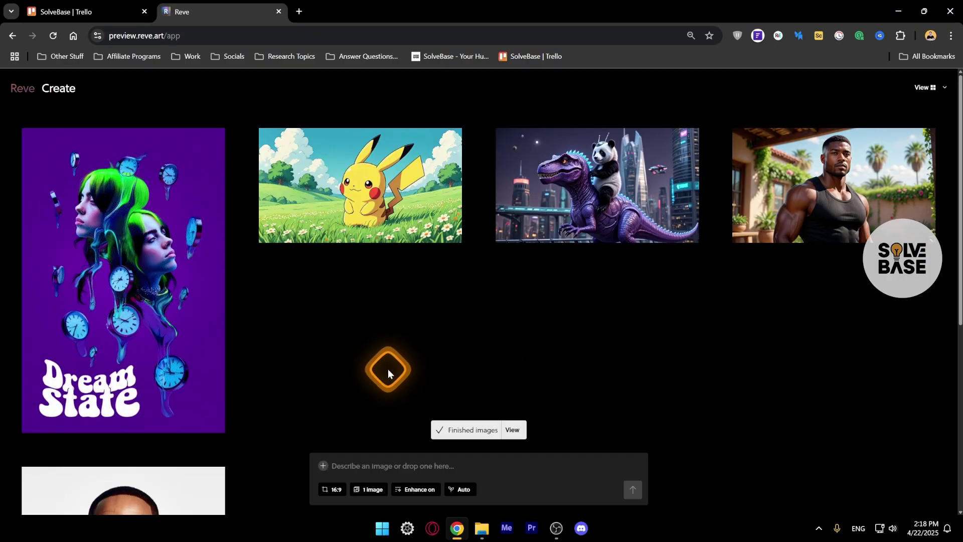
Favourite the new poster, copy its link, and request apples instead of clocks in red and yellow.
click(124, 284)
click(126, 324)
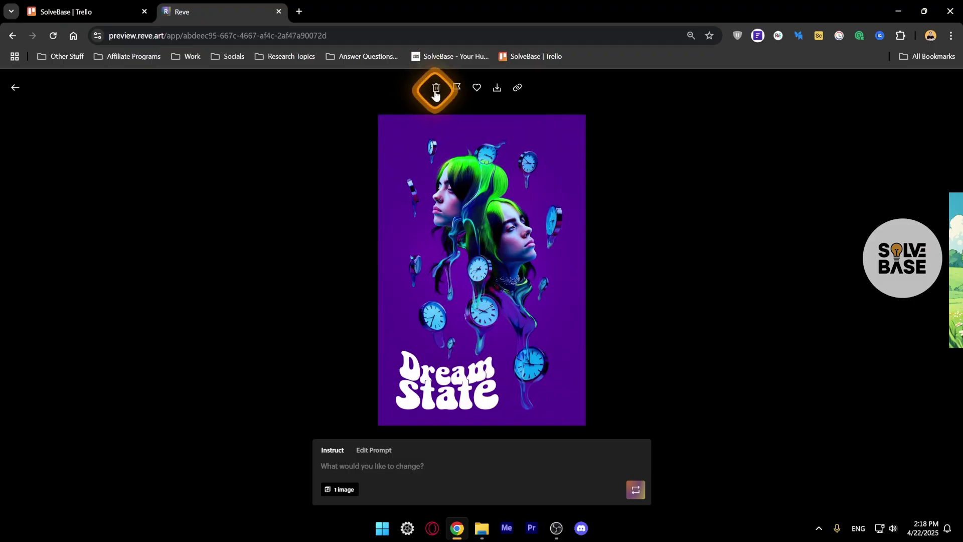
click(455, 92)
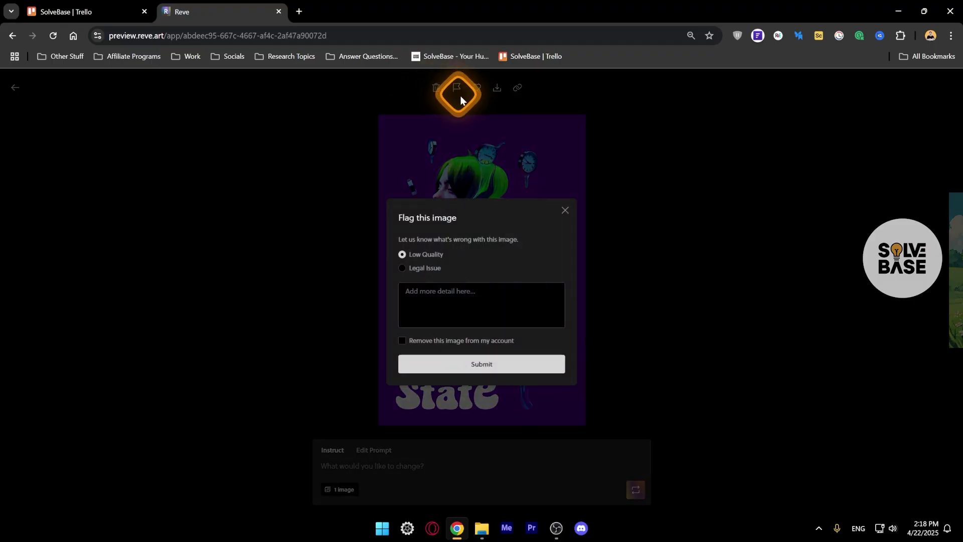
click(563, 211)
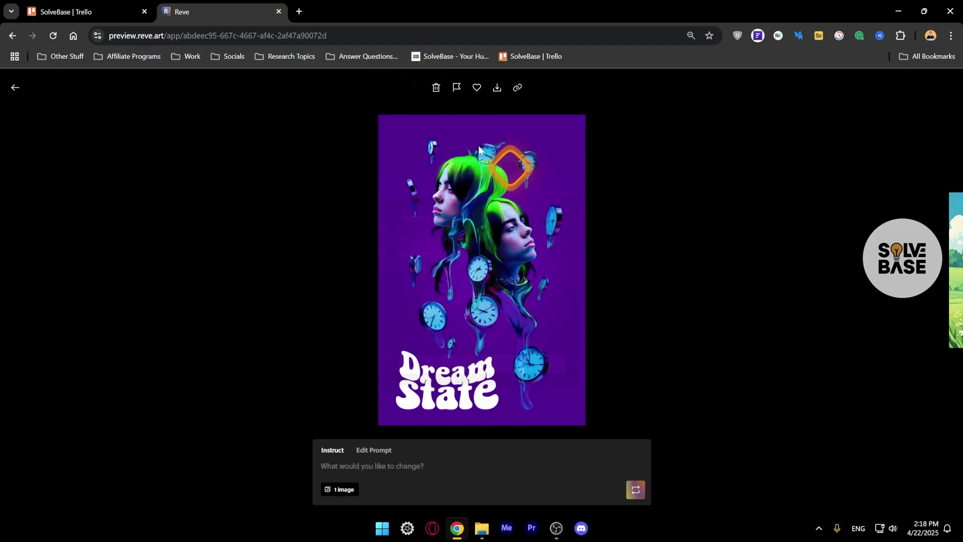
click(477, 89)
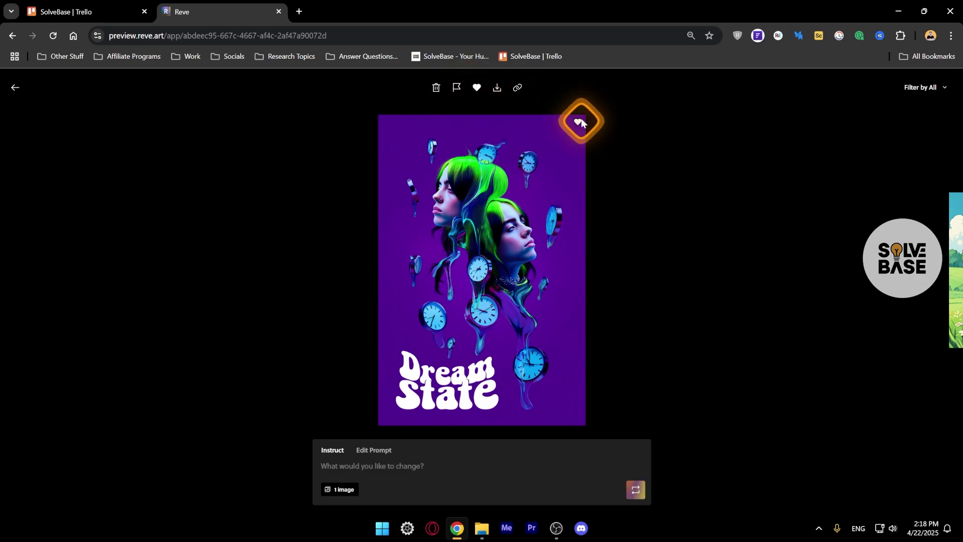
click(517, 92)
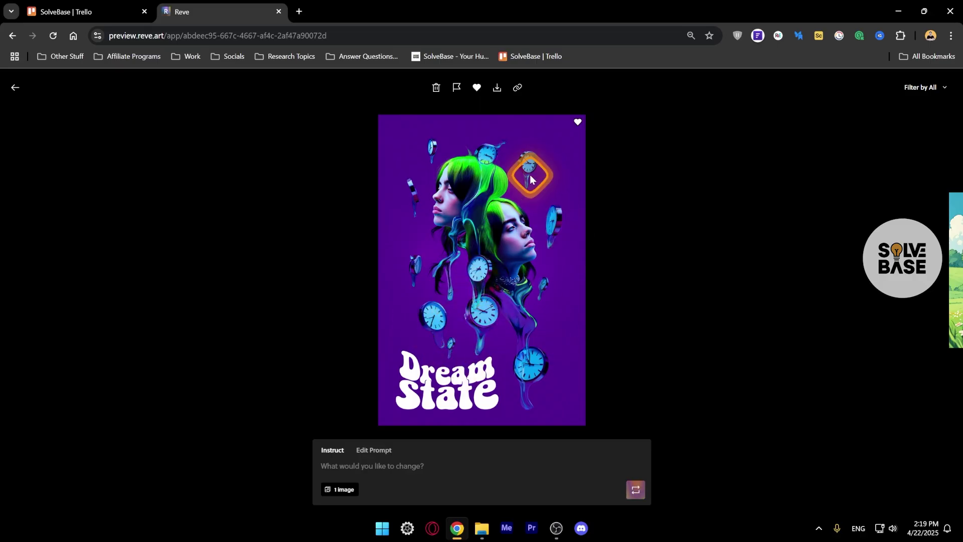
click(387, 466)
key(ctrl+v)
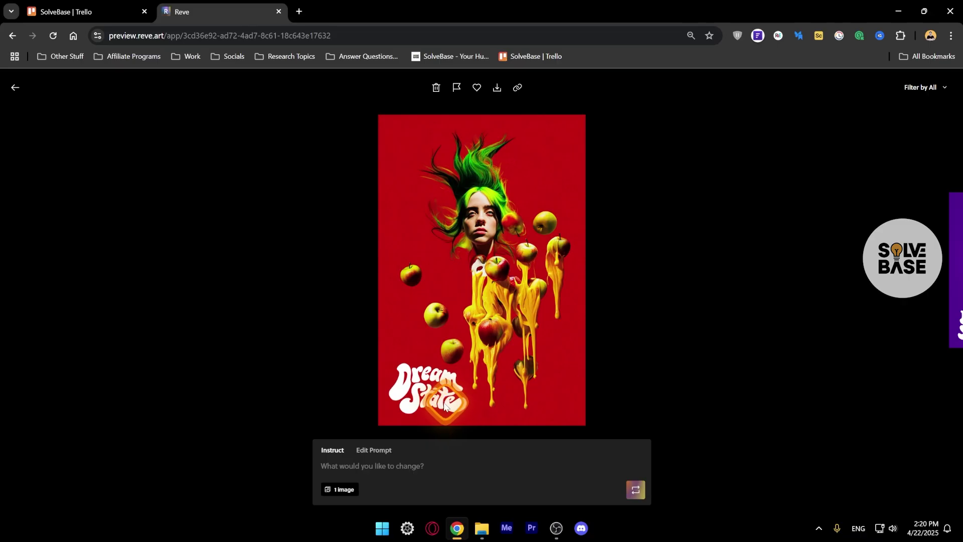
Instruct Reve to replace the 'Dream State' lettering with 'Solvebase' and regenerate the poster.
click(353, 467)
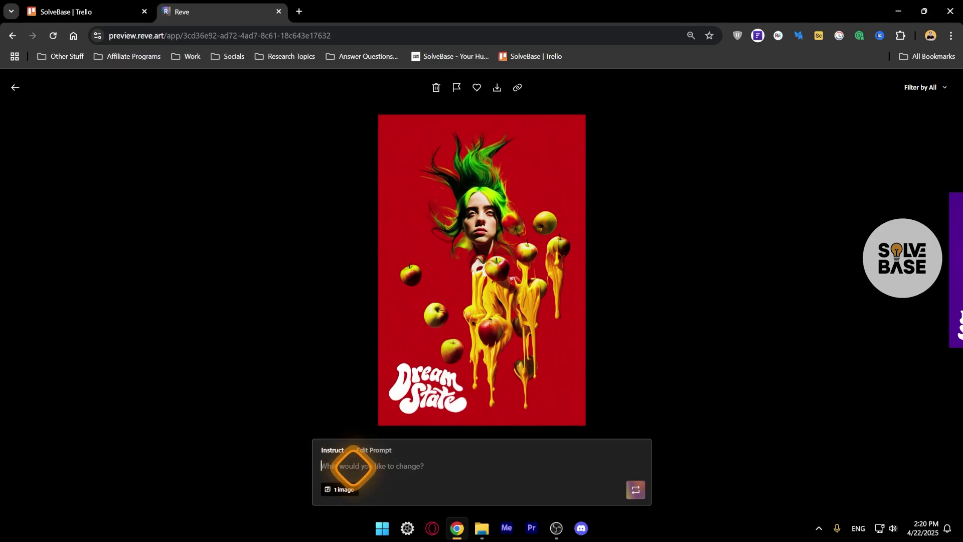
key(ctrl+v)
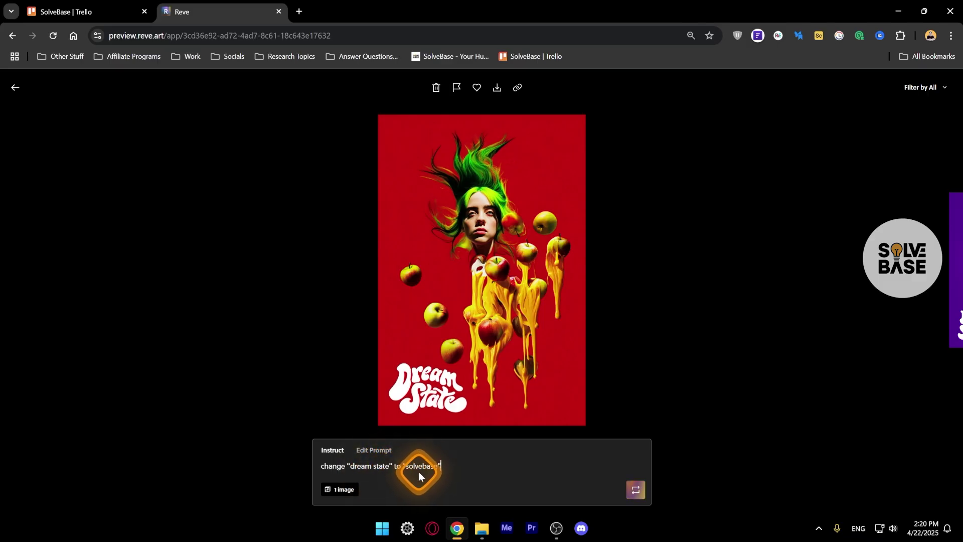
click(350, 465)
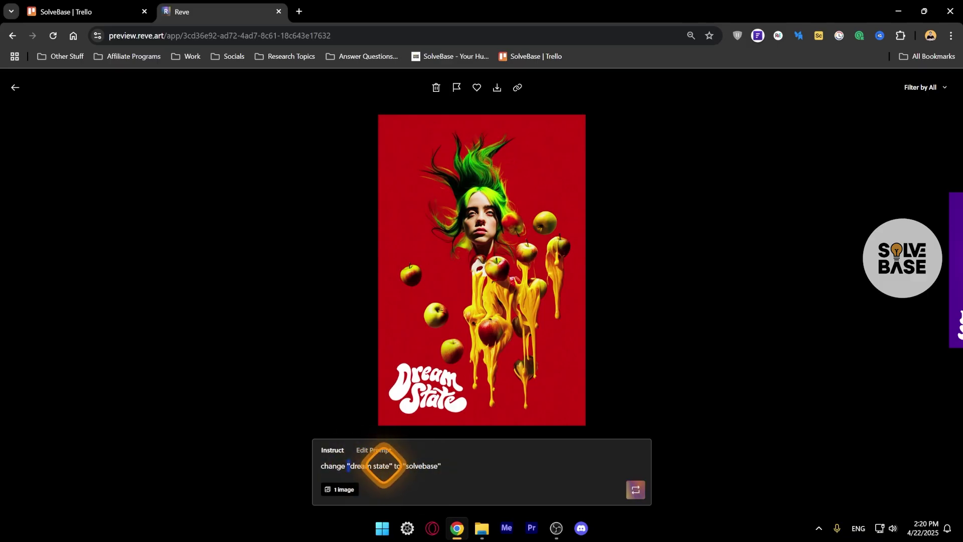
click(394, 466)
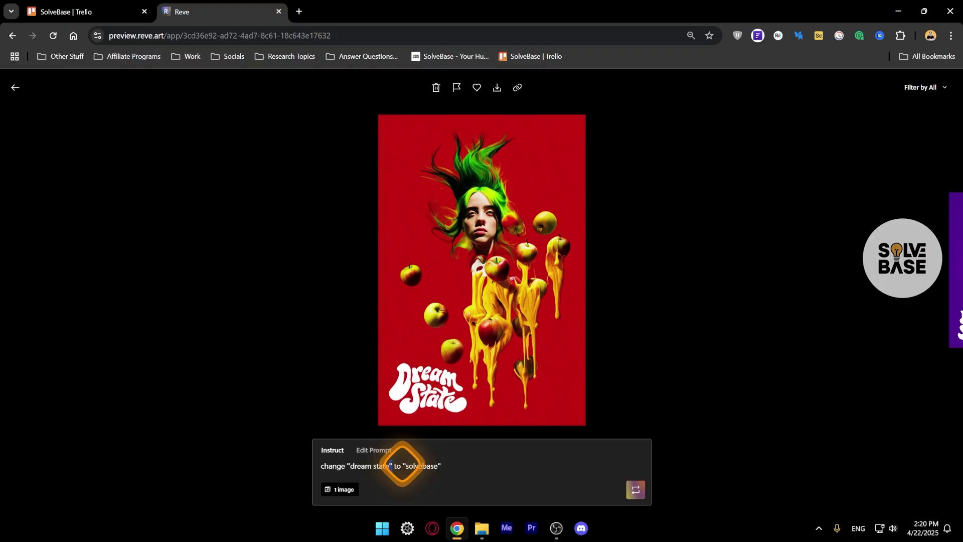
click(405, 464)
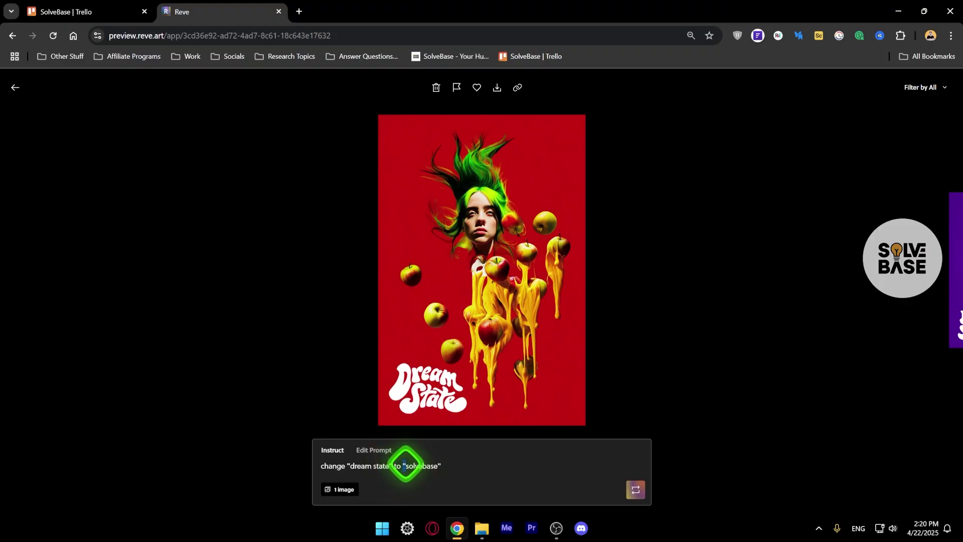
click(636, 490)
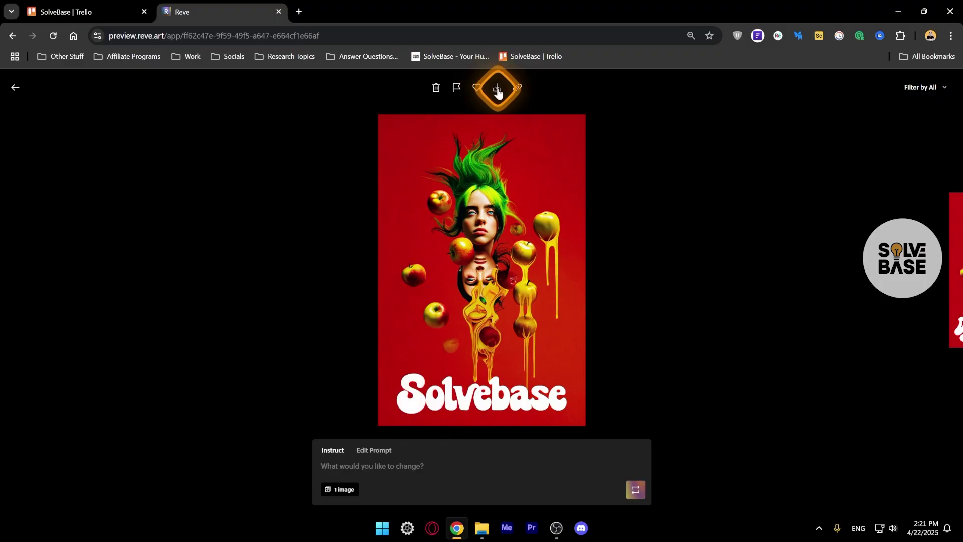
click(16, 87)
click(102, 88)
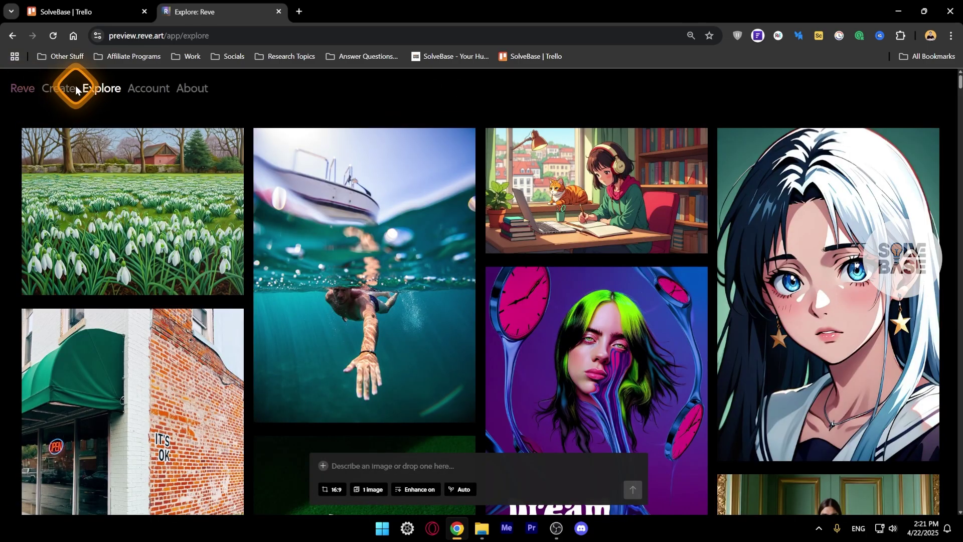
click(57, 89)
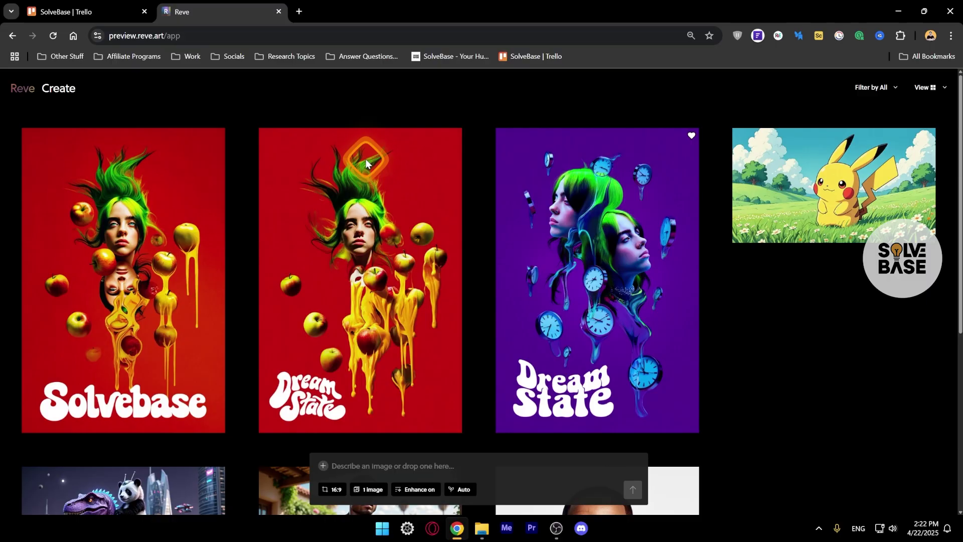
scroll(383, 189, down, 3)
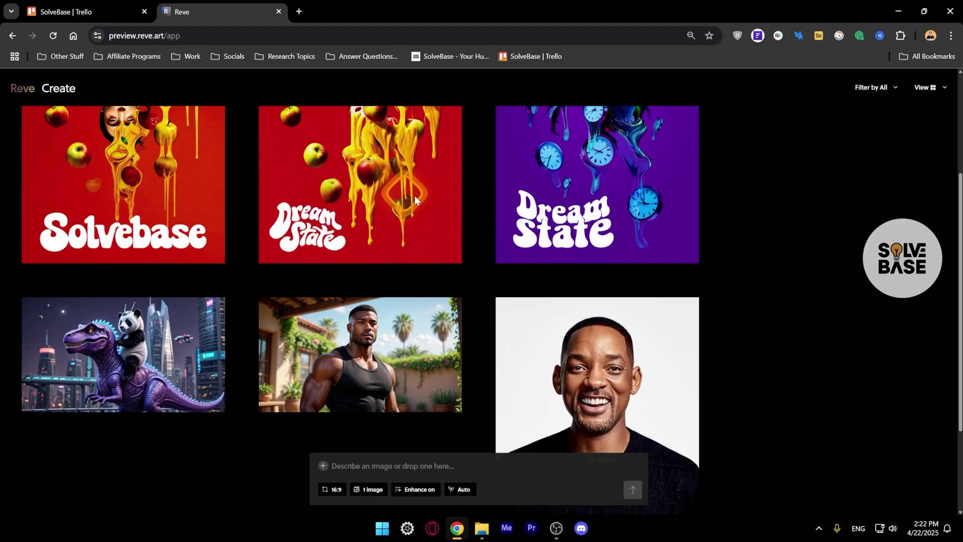
scroll(414, 195, down, 3)
click(570, 355)
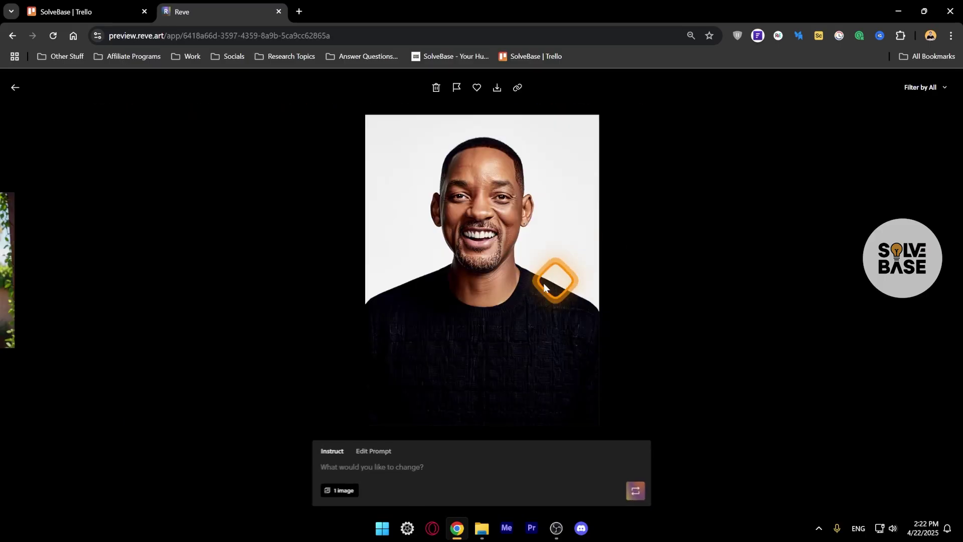
click(382, 449)
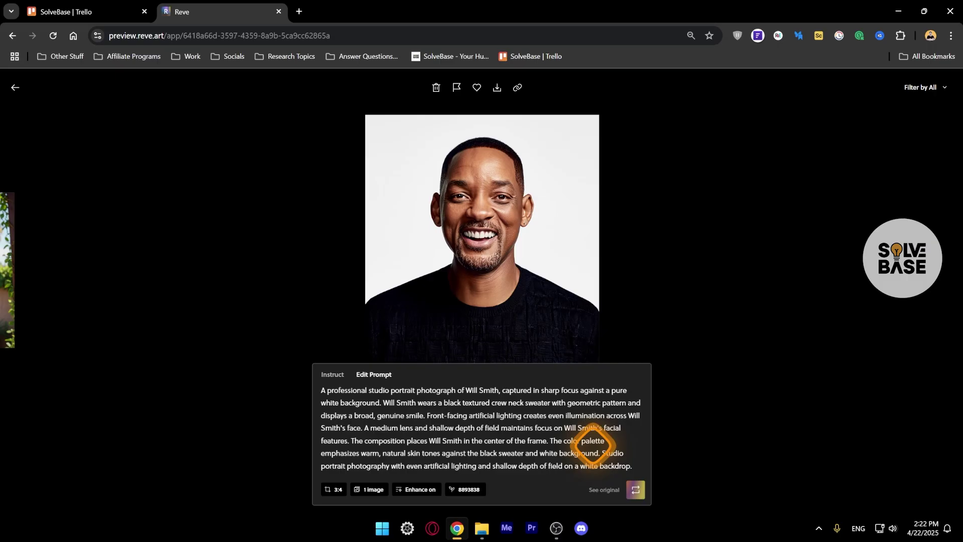
click(15, 87)
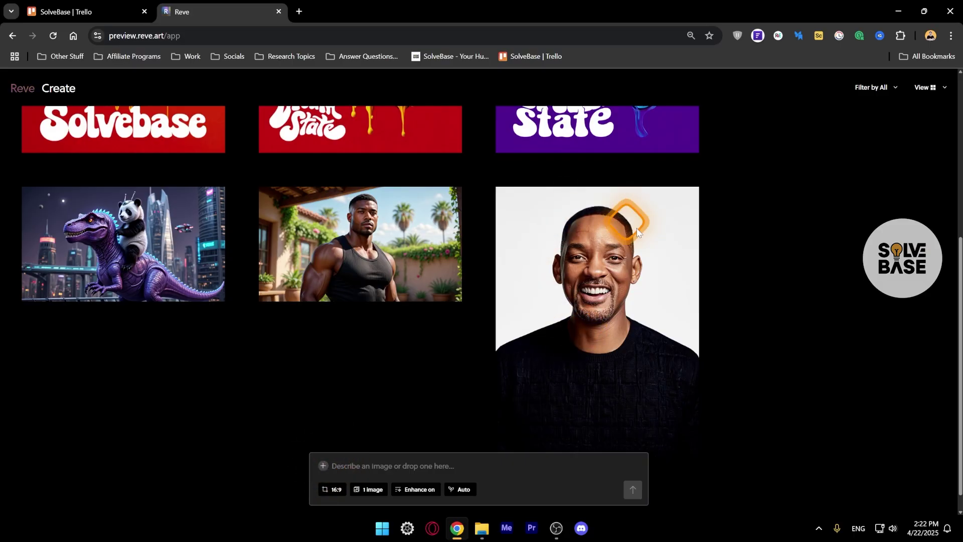
click(565, 278)
click(569, 288)
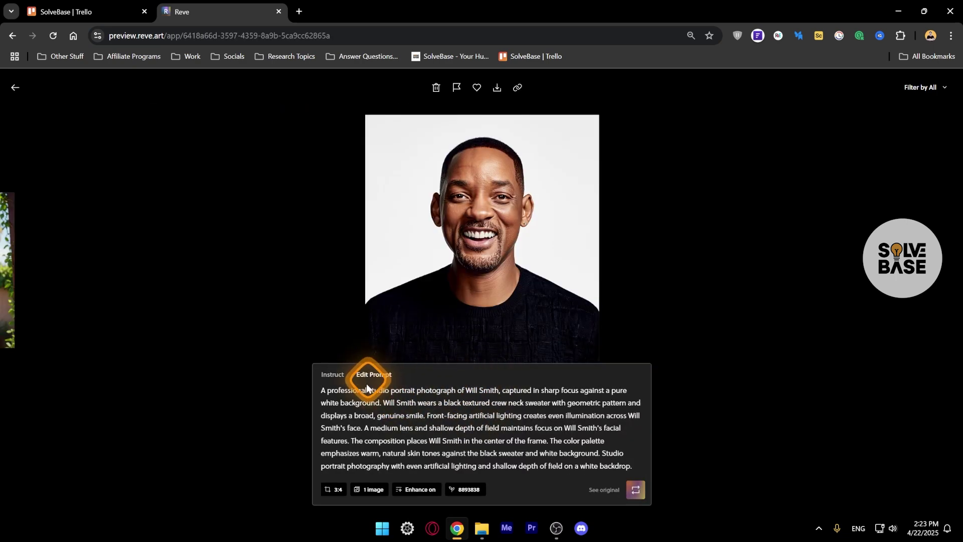
click(466, 390)
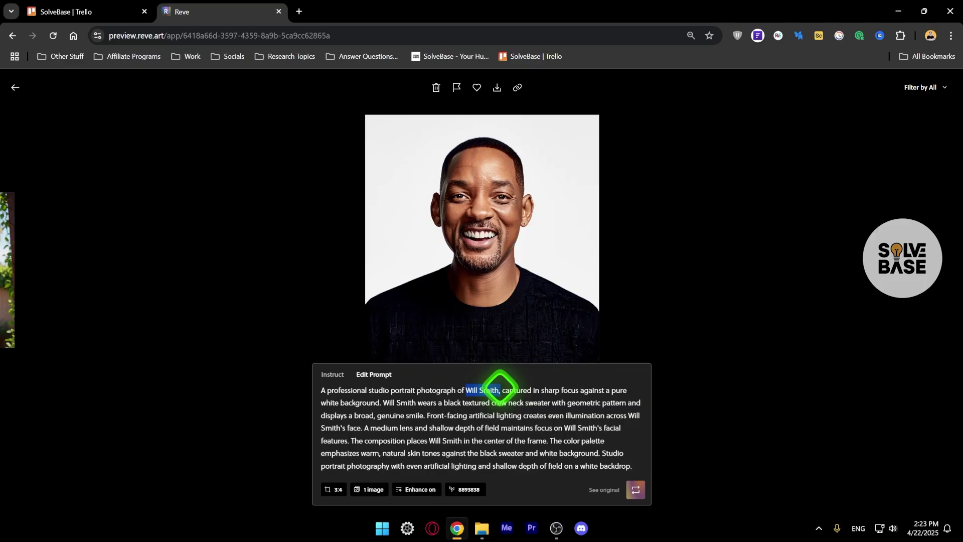
key(Escape)
click(378, 394)
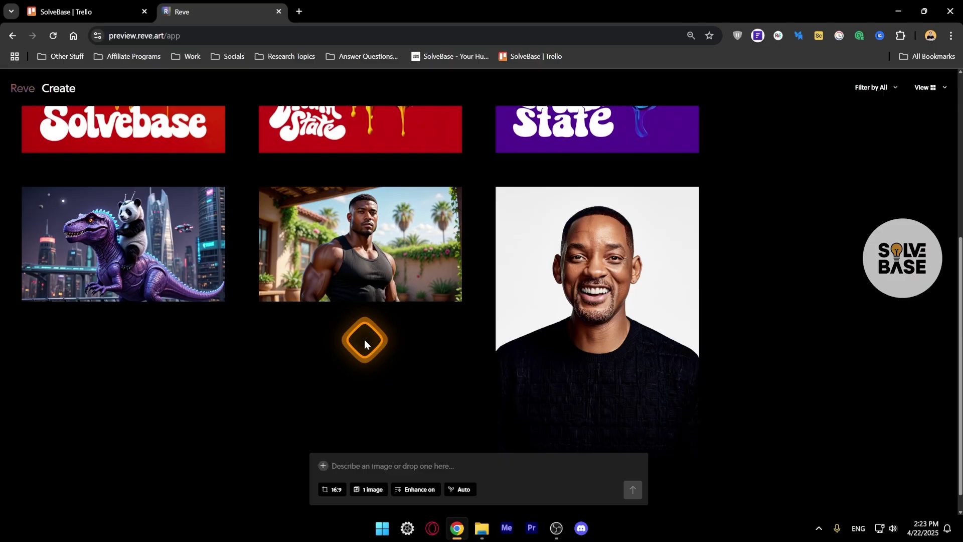
View the tank-top man image in full, then close the full view.
scroll(364, 339, up, 2)
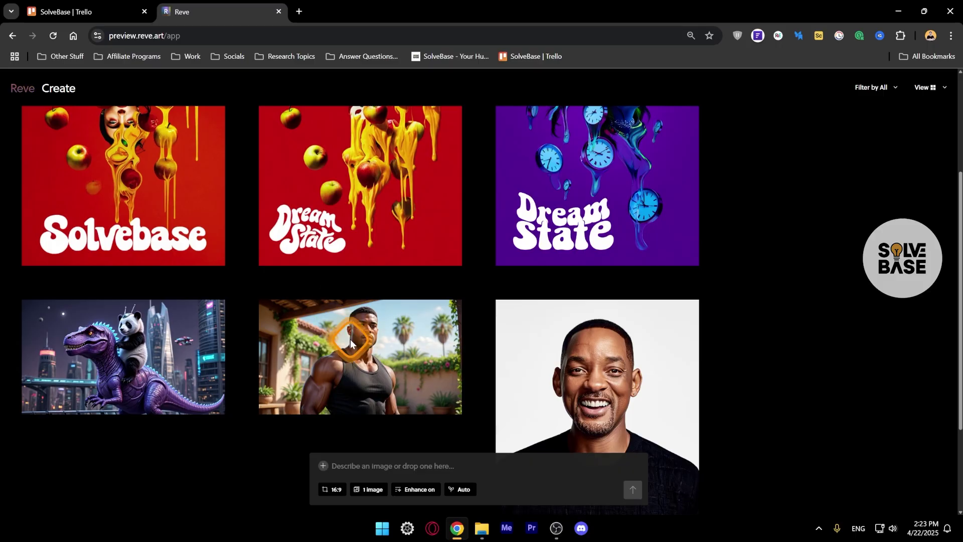
click(390, 355)
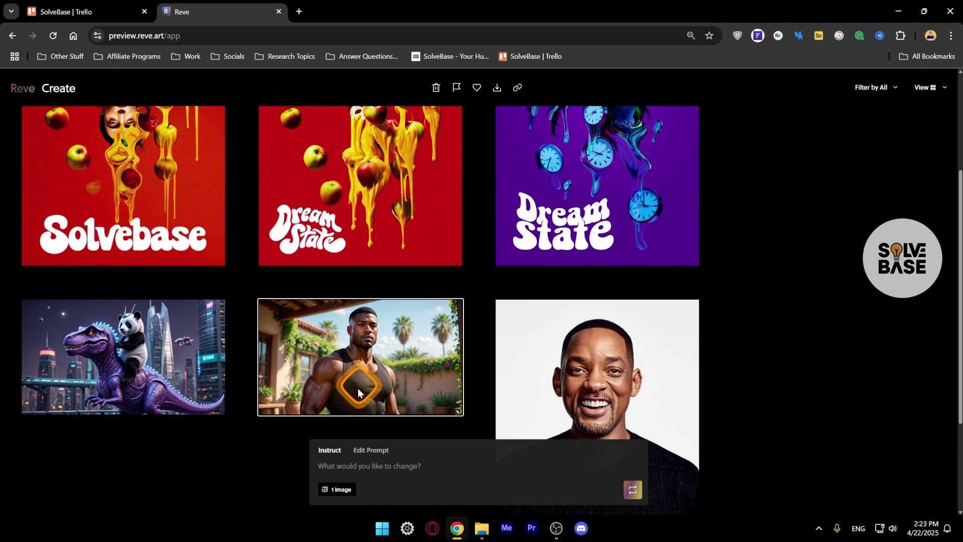
click(367, 335)
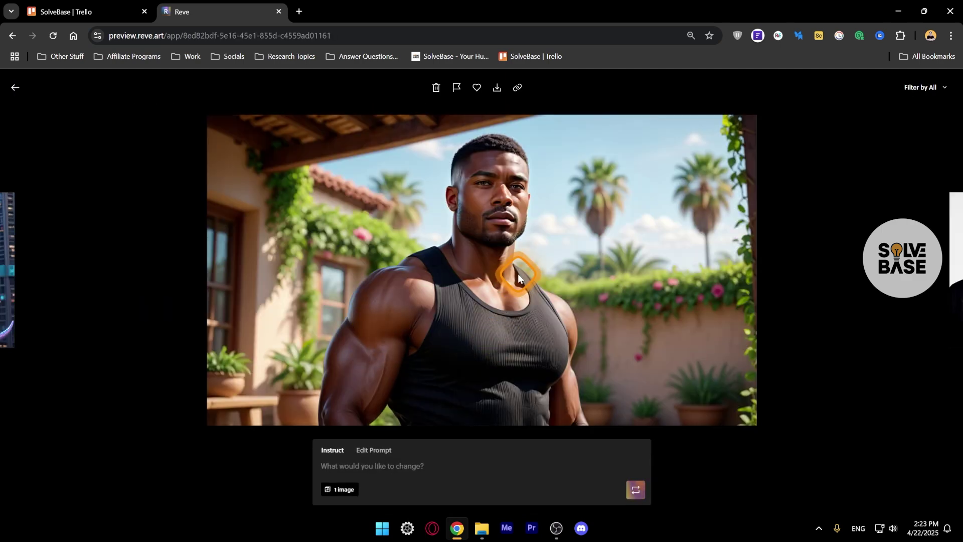
key(Escape)
Remix the panda riding the T. rex with 'turn it into ghibli style' and return to the gallery.
click(158, 311)
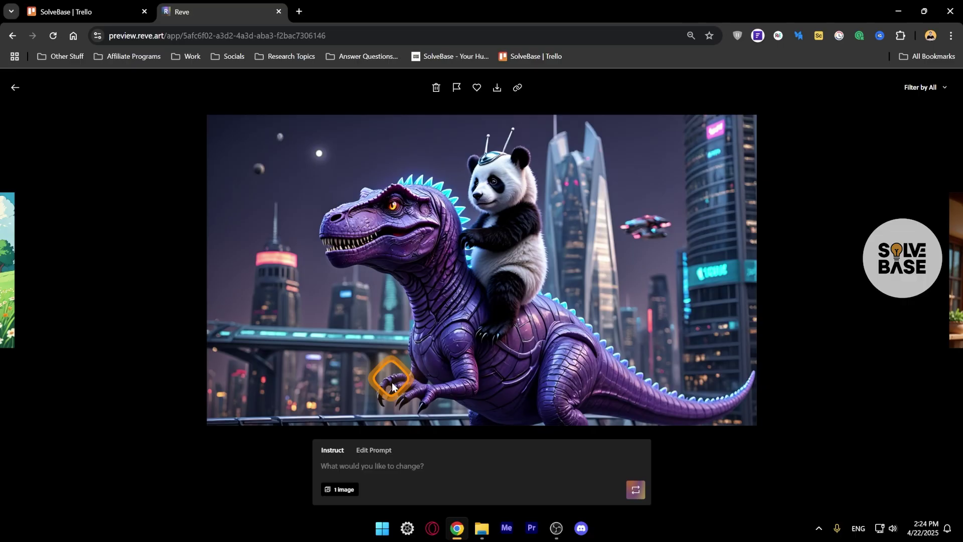
click(374, 450)
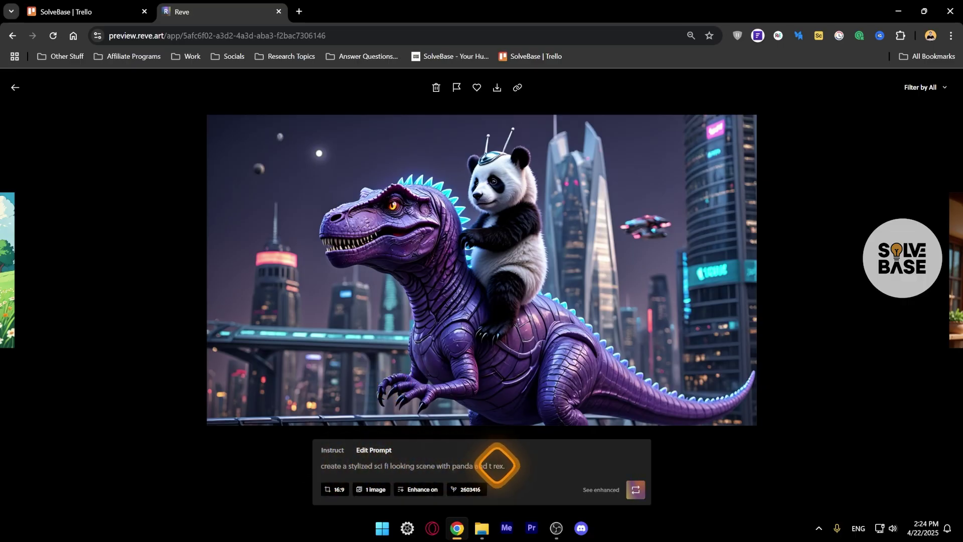
click(332, 450)
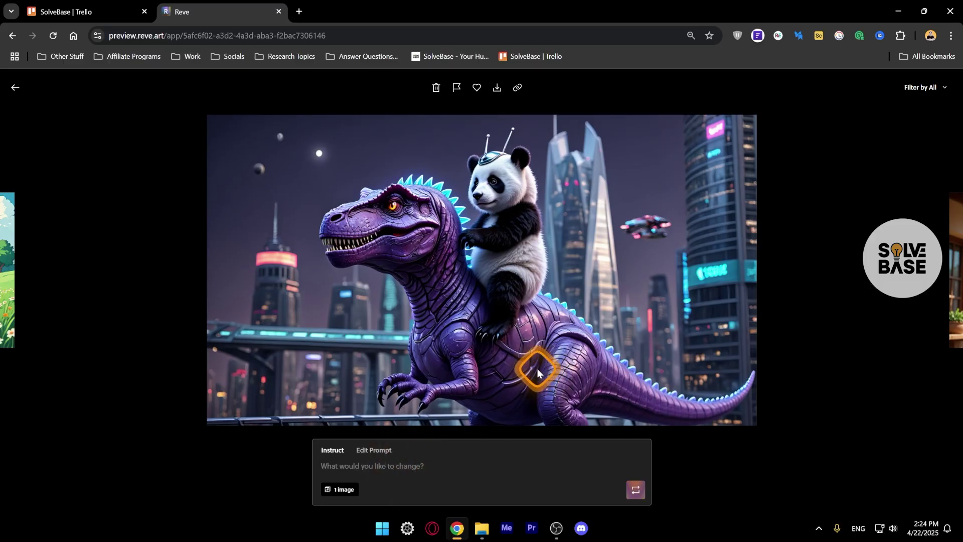
text(turn it into ghibli style)
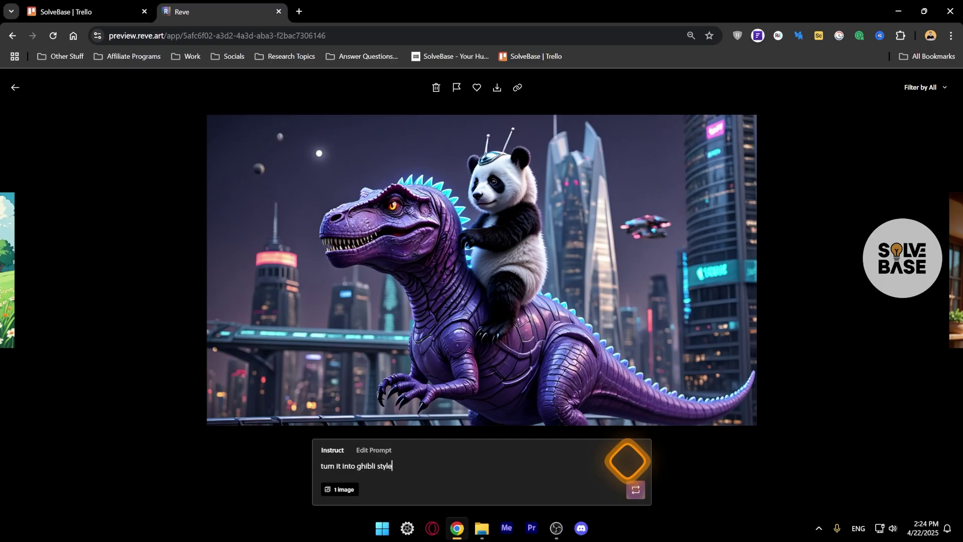
click(635, 495)
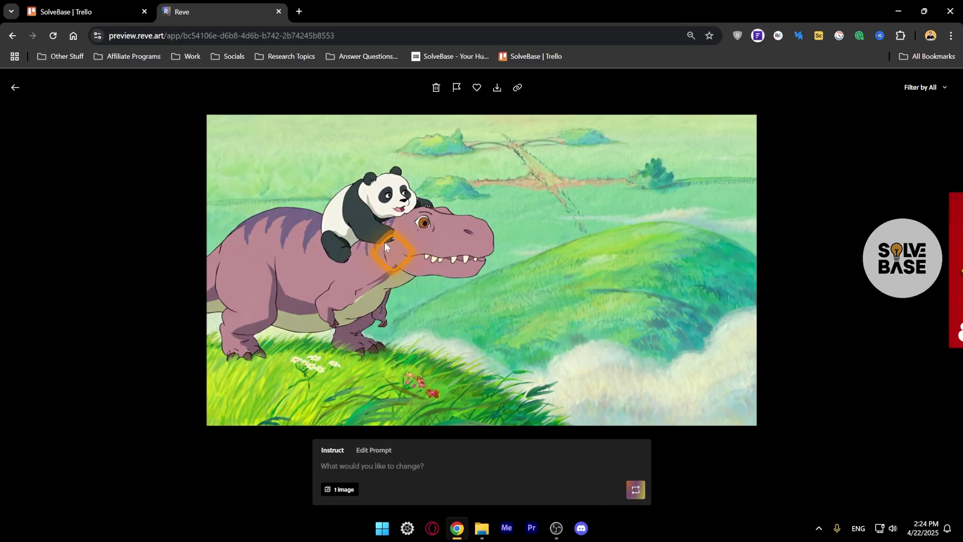
click(15, 88)
Open the smiling man's portrait and enter 'create a sci fi background behind' as the instruction.
scroll(552, 284, down, 3)
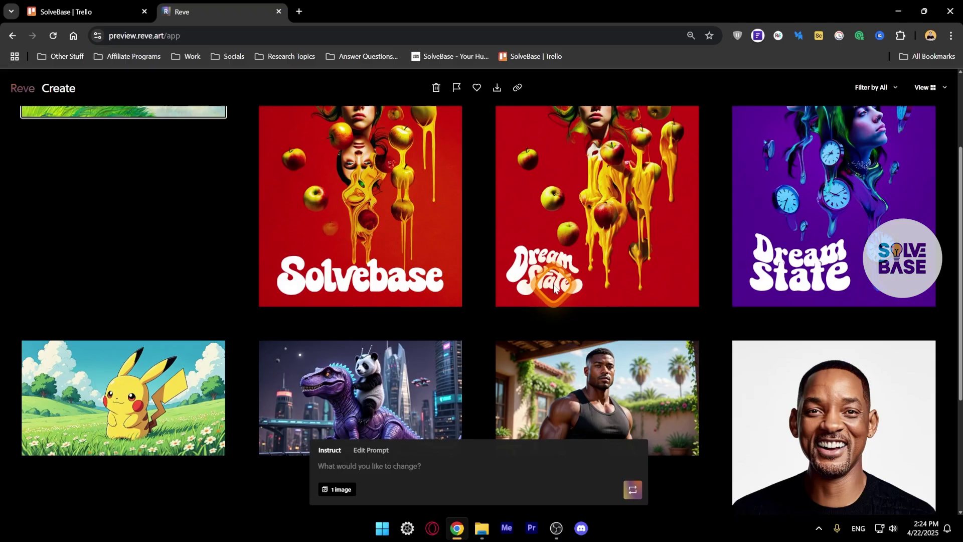
scroll(553, 284, down, 2)
click(843, 319)
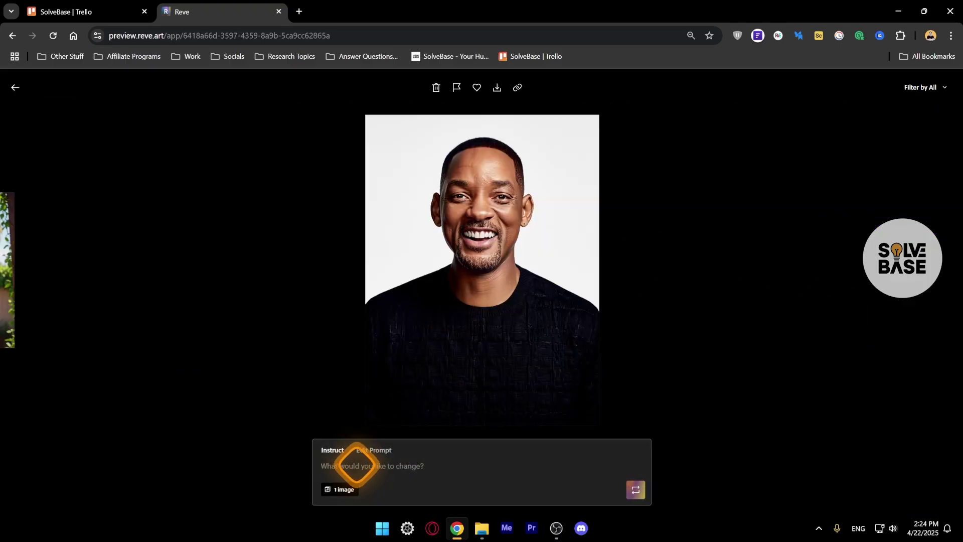
click(356, 466)
text(create a sci fi background behind)
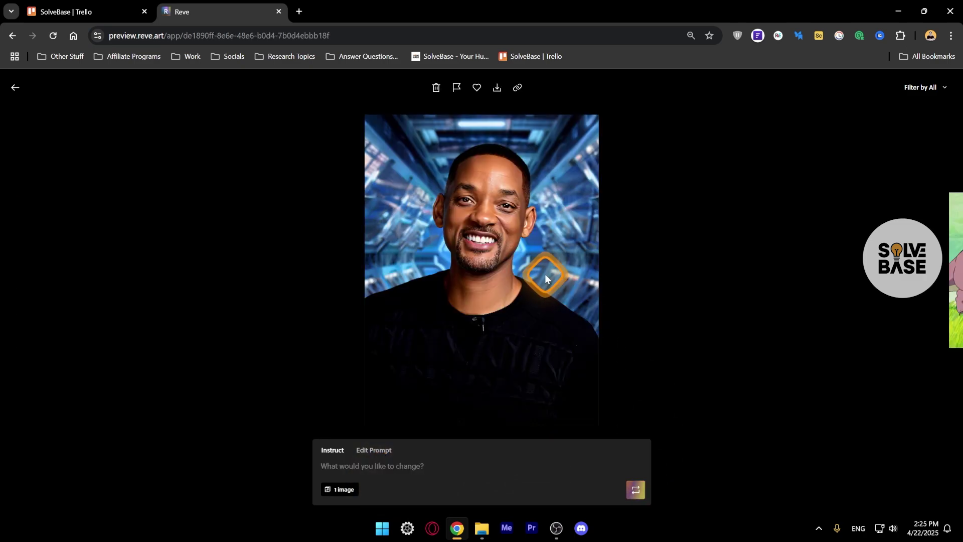
Back in the gallery, view the Pikachu image and its prompt, then close it.
click(15, 90)
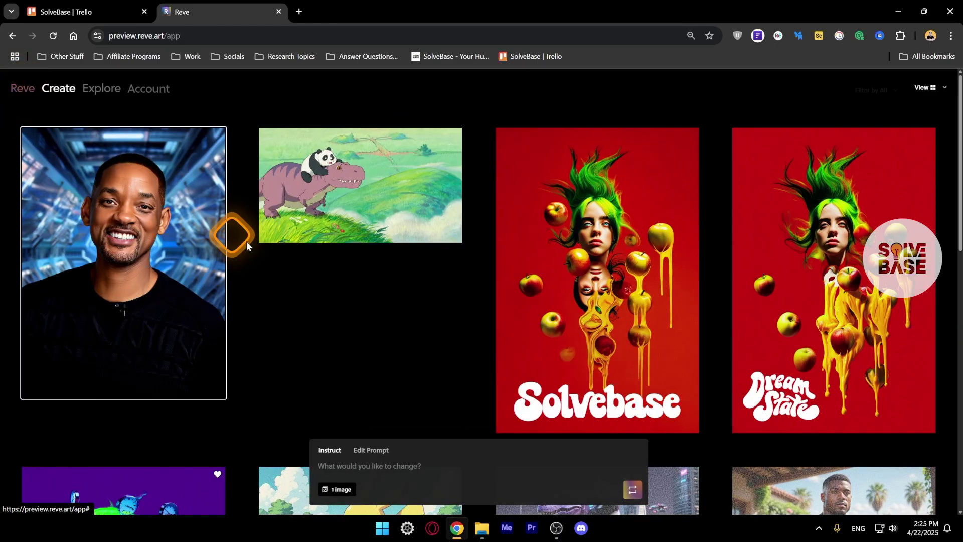
scroll(404, 296, down, 3)
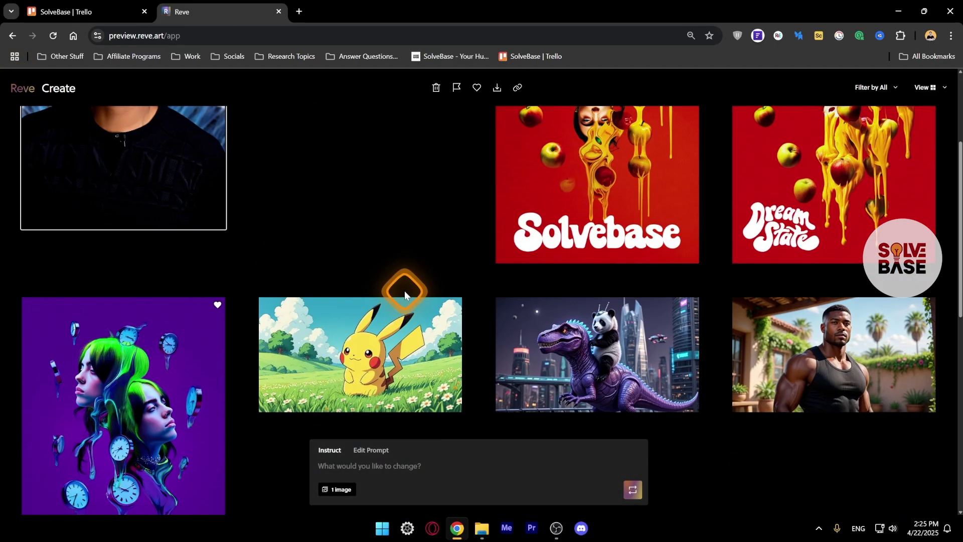
click(346, 321)
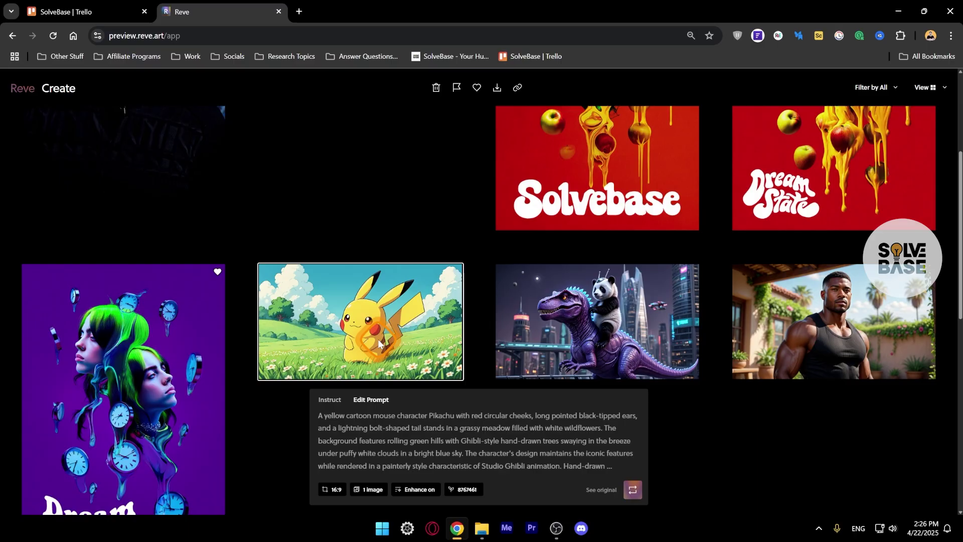
click(386, 324)
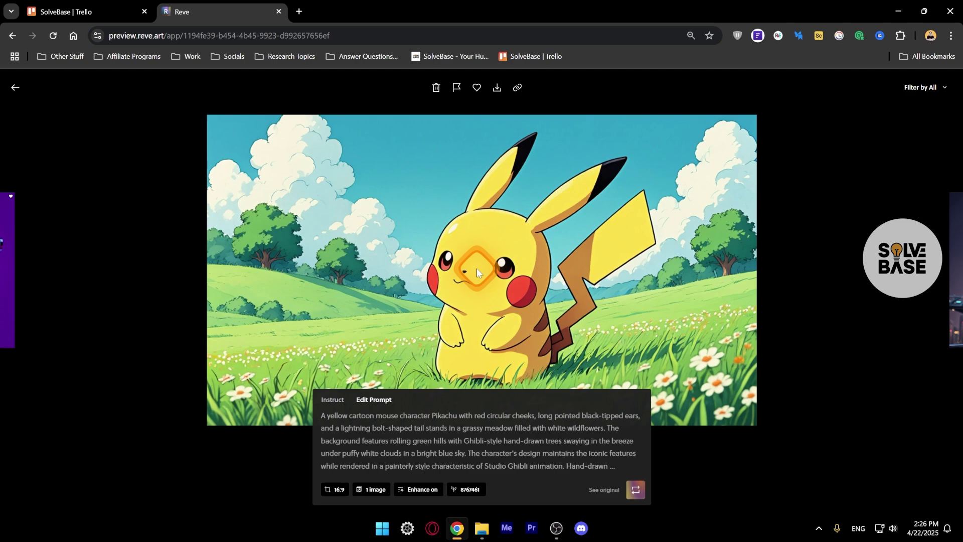
click(107, 165)
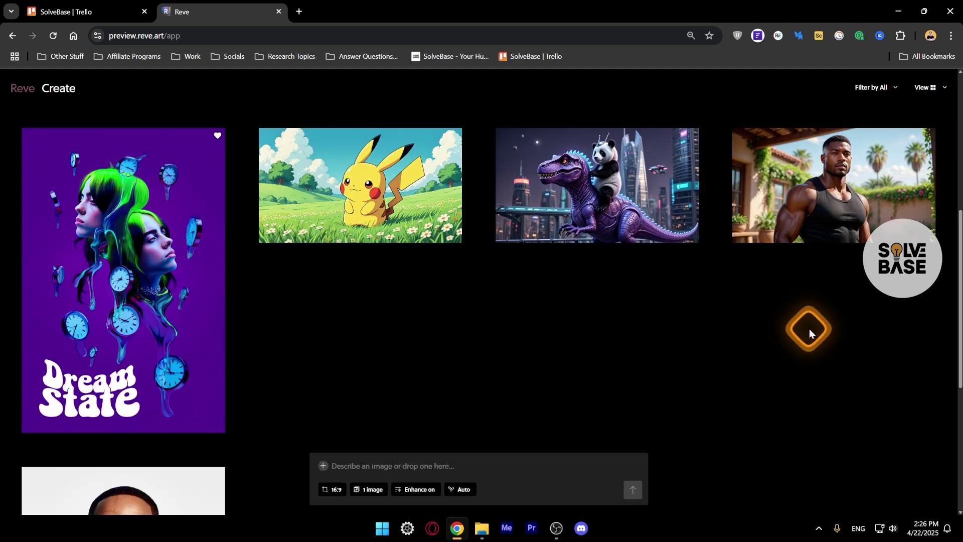
scroll(866, 278, up, 2)
Open the tank-top man image, enter the CJ GTA San Andreas action-figure box instruction, and return.
click(826, 281)
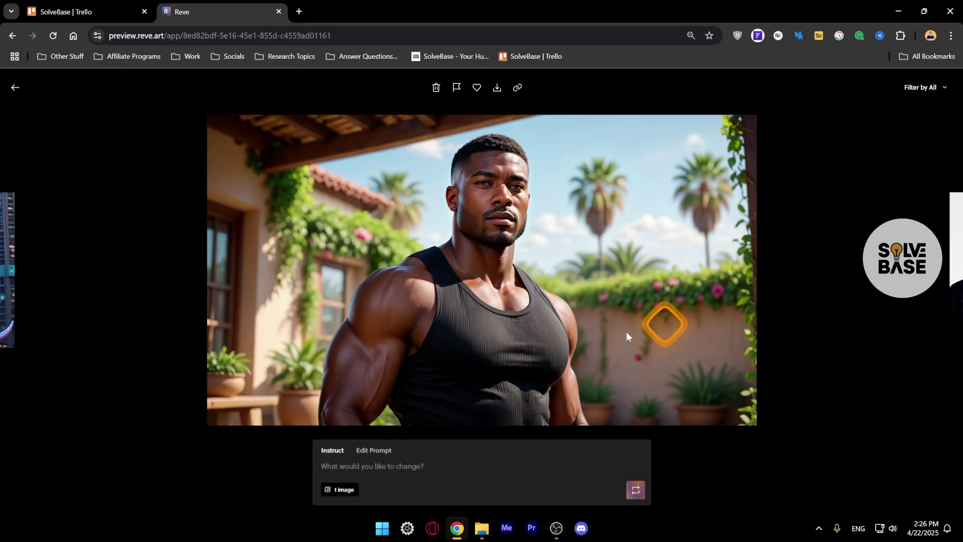
click(337, 467)
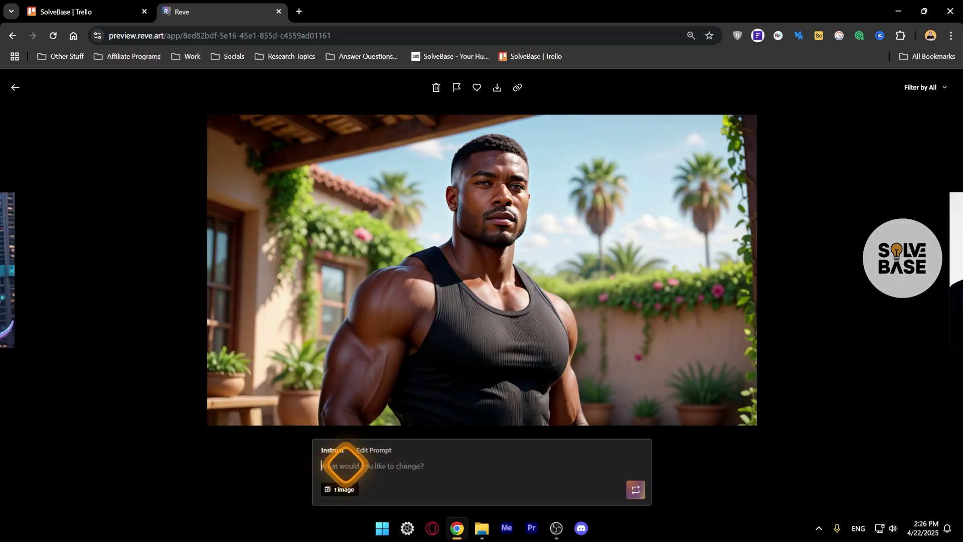
text(turn it into an action figure of CJ from rockstar games gta sanandreas - action figure box.)
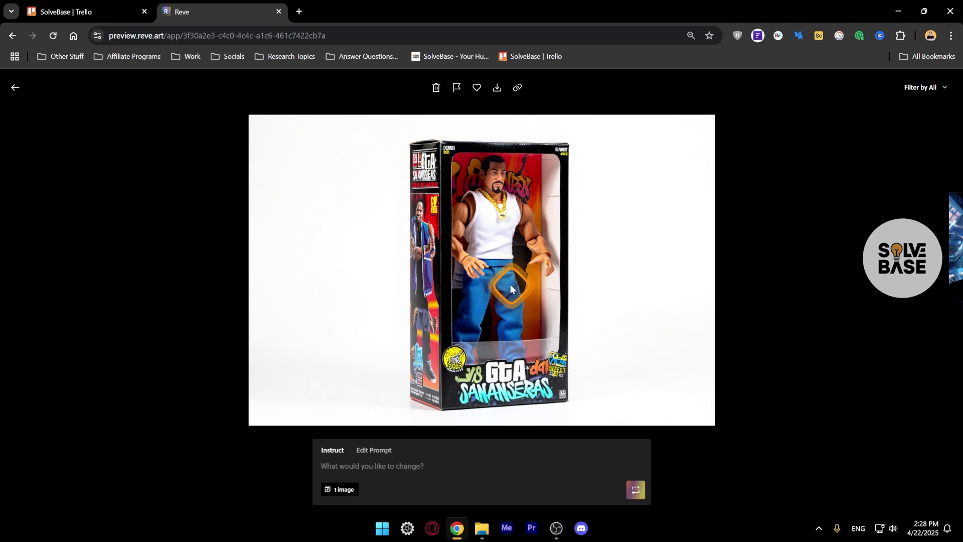
click(16, 88)
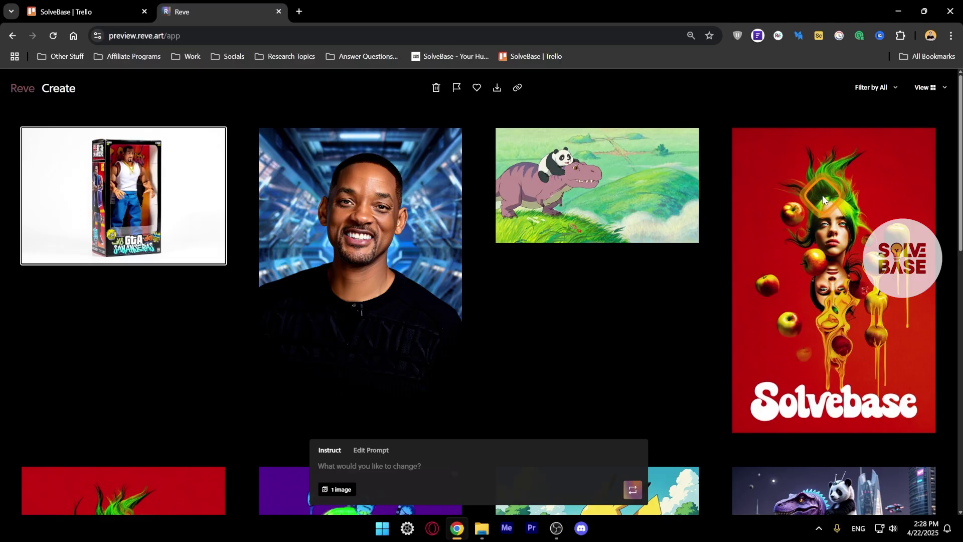
Check the Account page credits (84 free, 0 paid), then go back to Create.
key(Escape)
mouse_move(75, 87)
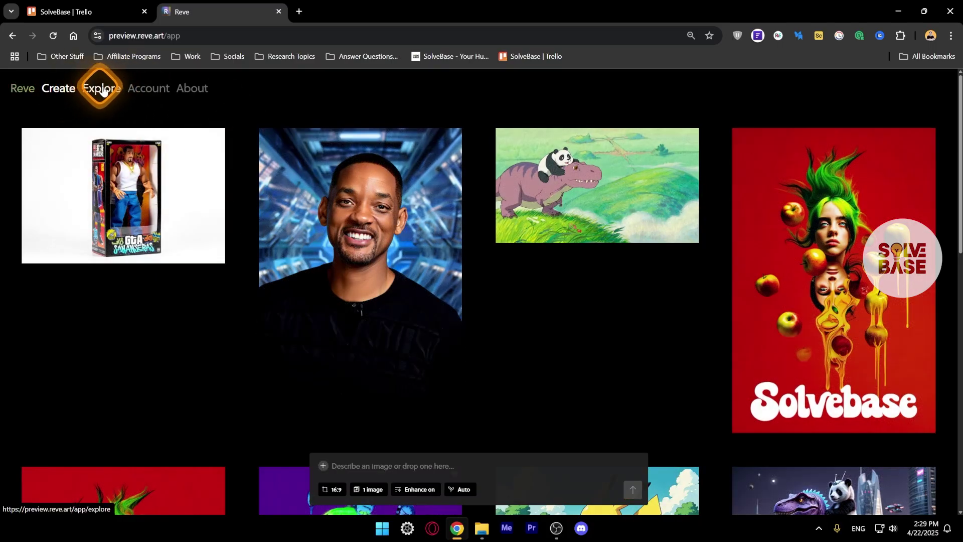
click(146, 92)
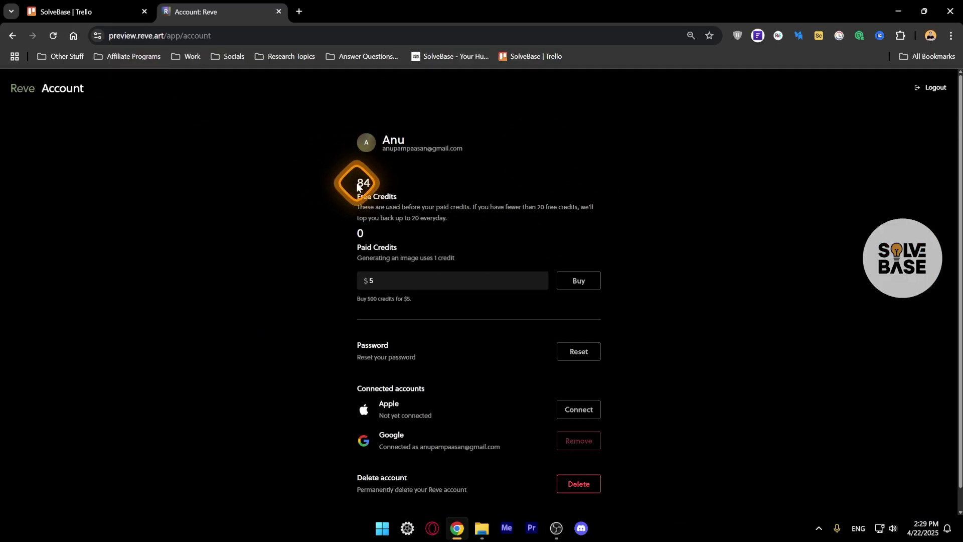
drag(357, 187, 371, 188)
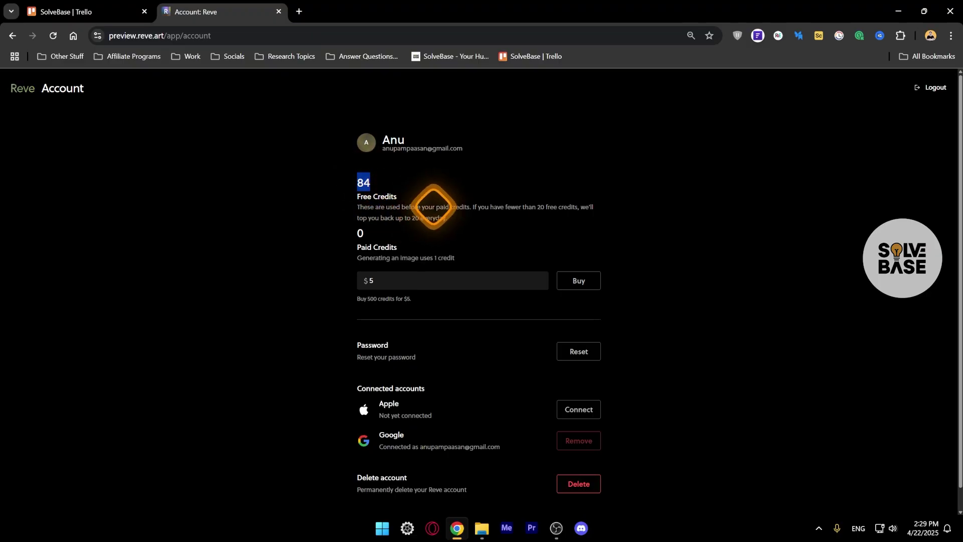
click(465, 201)
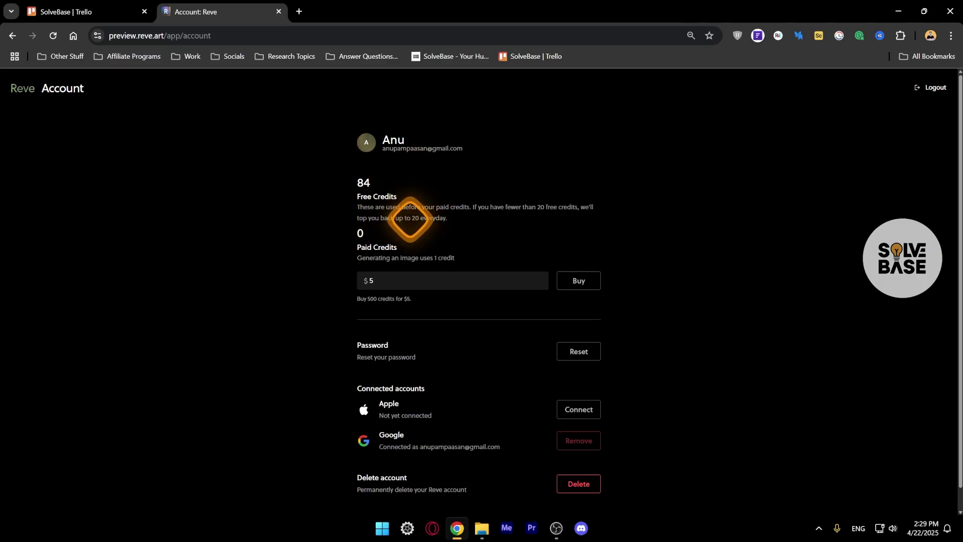
click(411, 220)
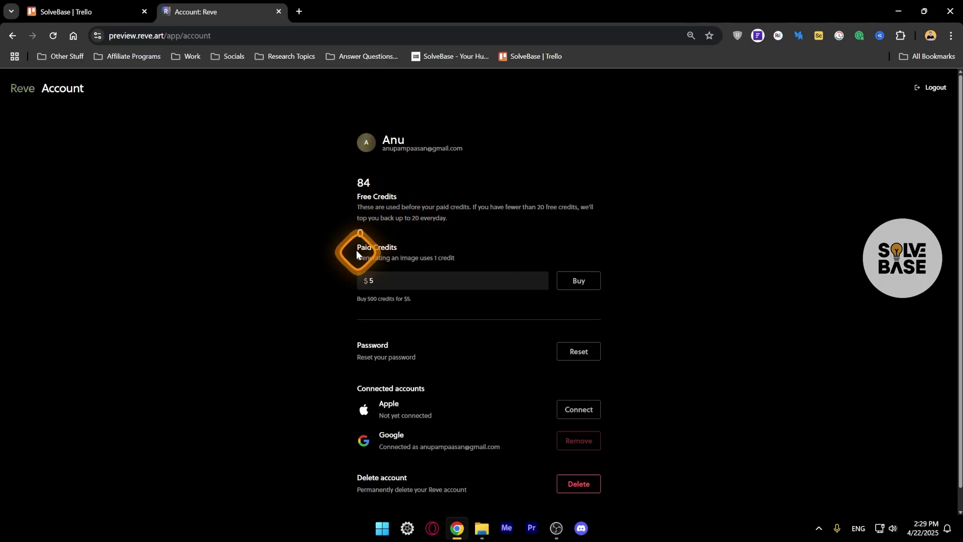
click(353, 234)
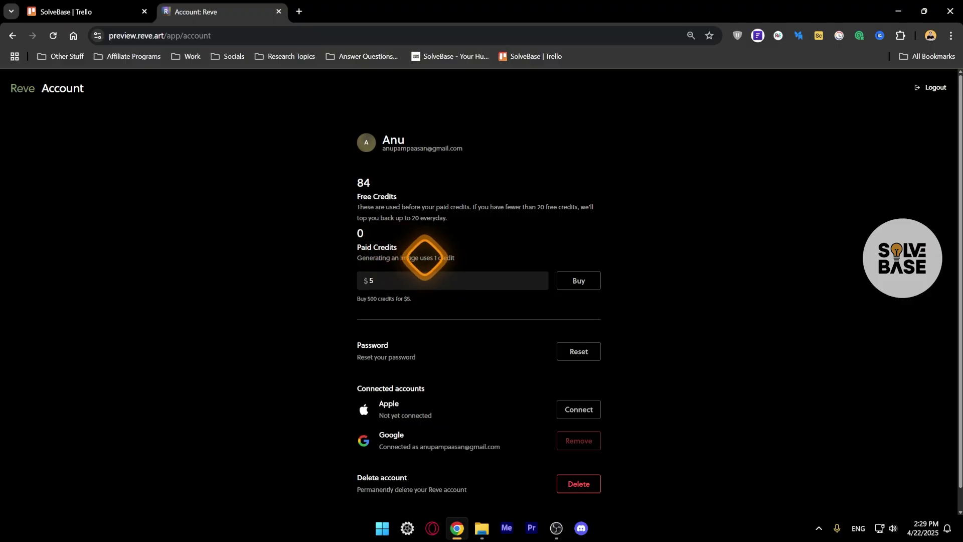
click(60, 87)
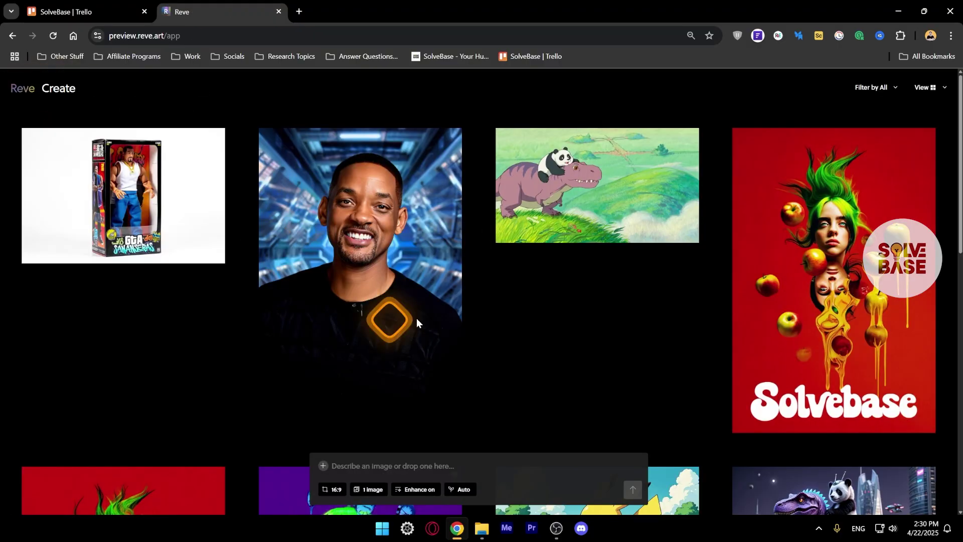
Instruct the CJ action-figure box with 'front view with action items as well' and generate it.
click(111, 199)
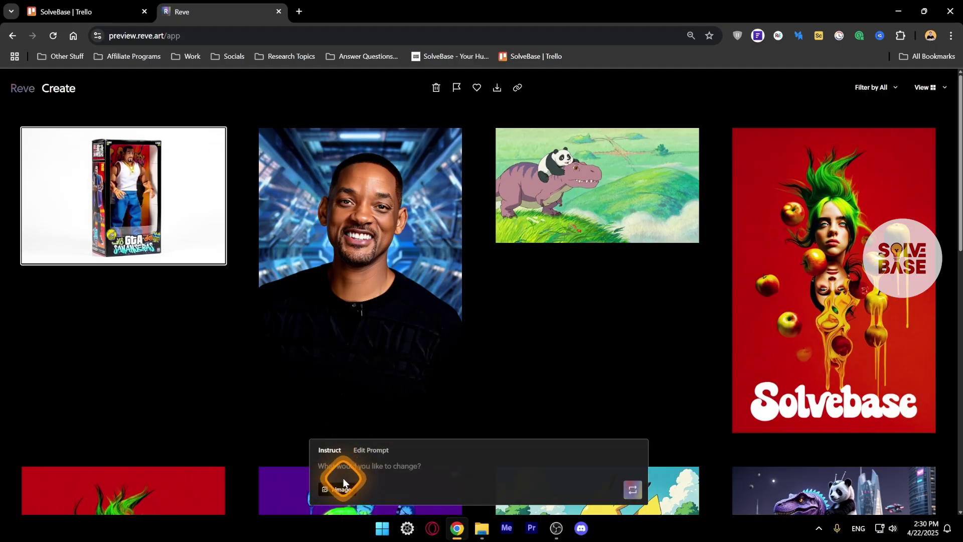
text(front )
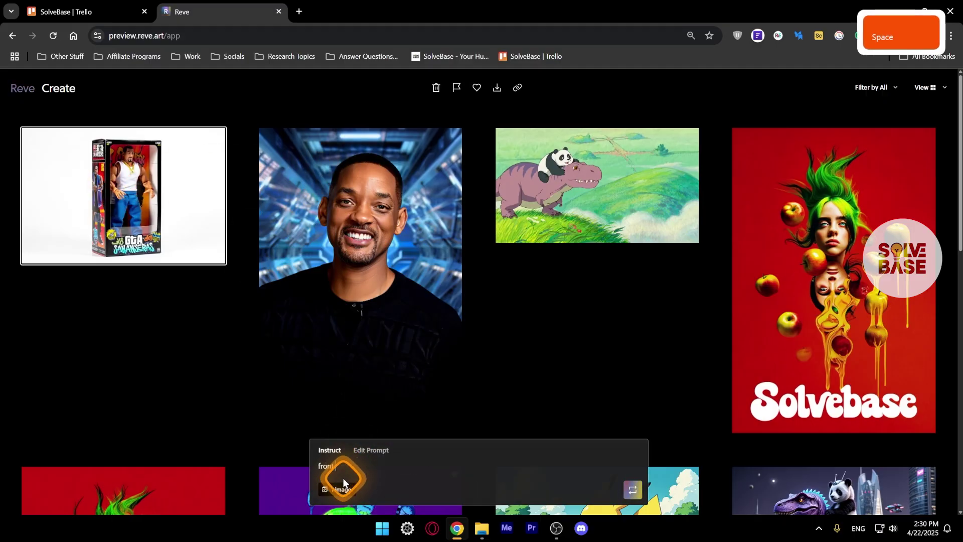
text(view with action items as well)
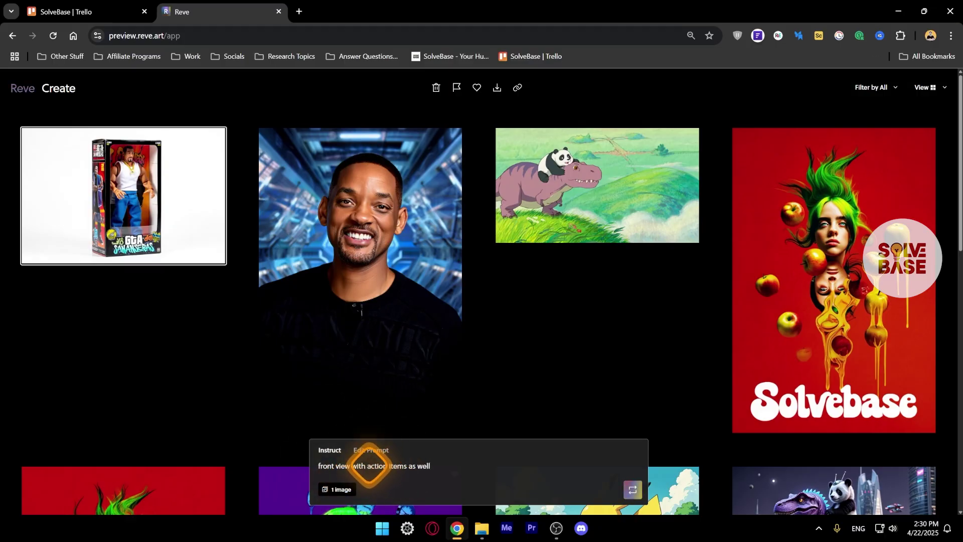
click(192, 242)
click(633, 487)
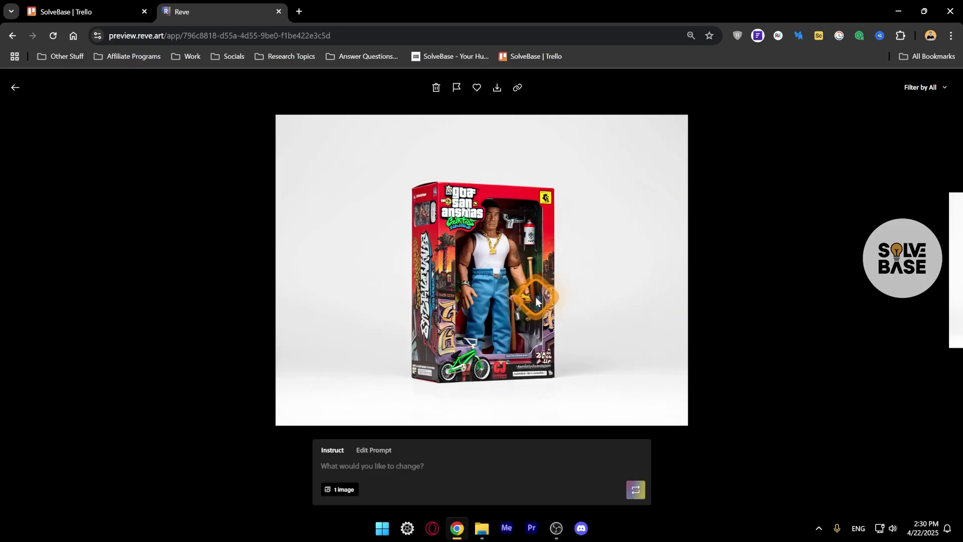
click(15, 87)
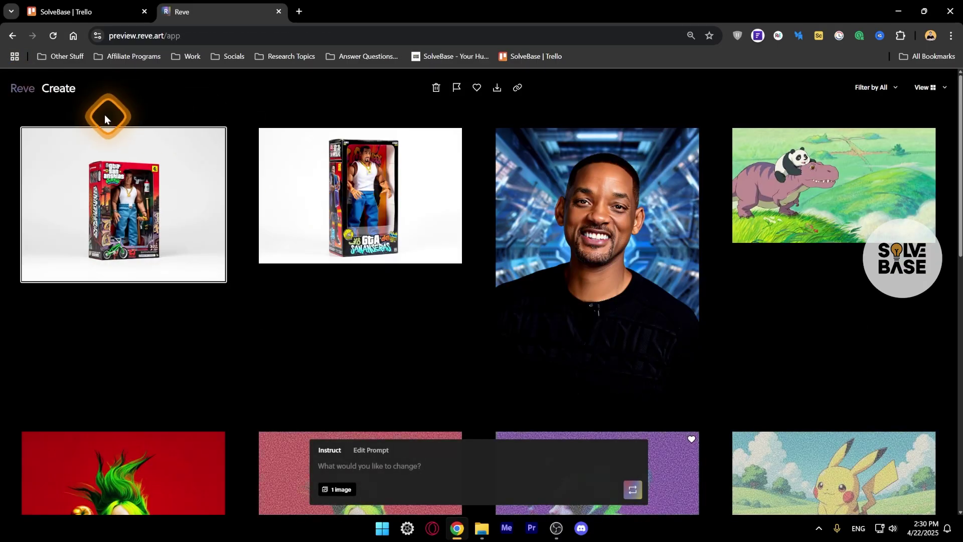
click(148, 89)
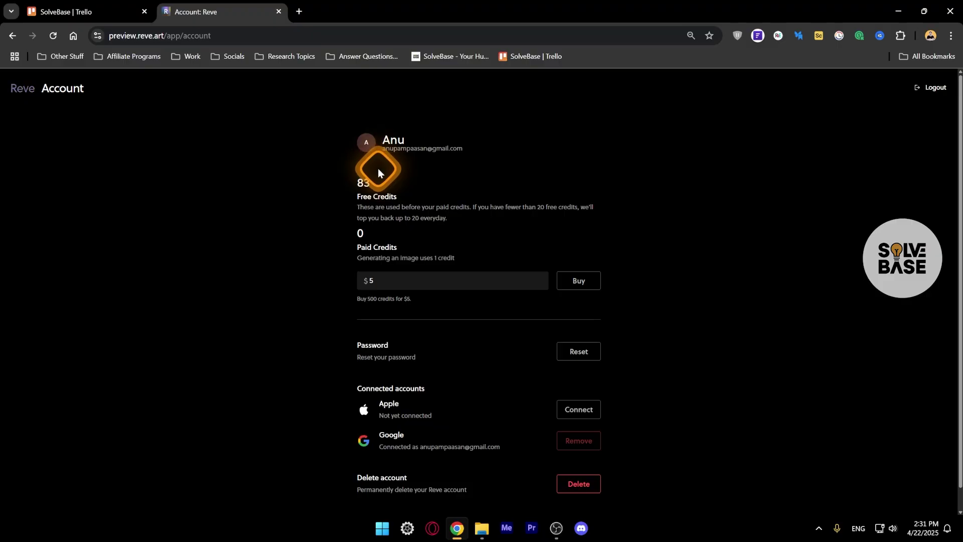
click(382, 271)
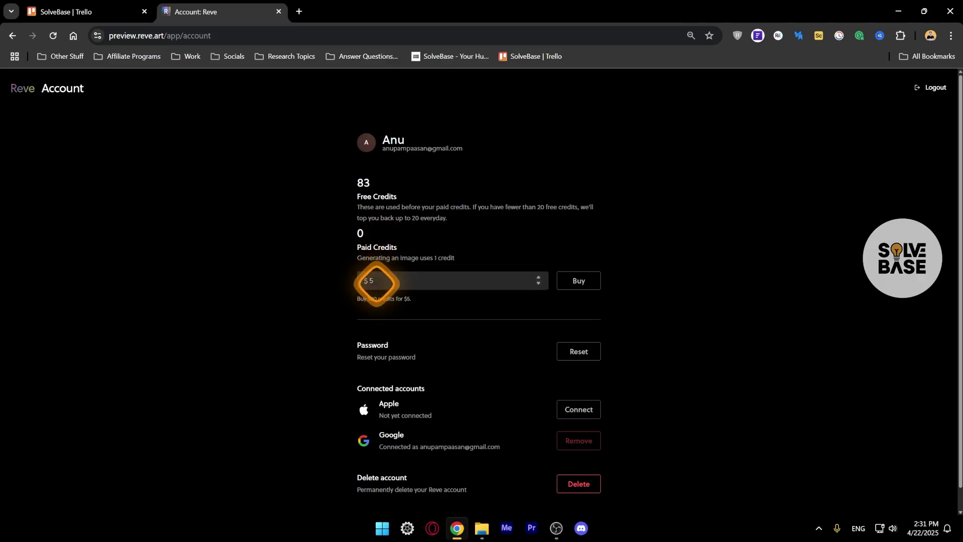
drag(366, 298, 405, 296)
click(429, 302)
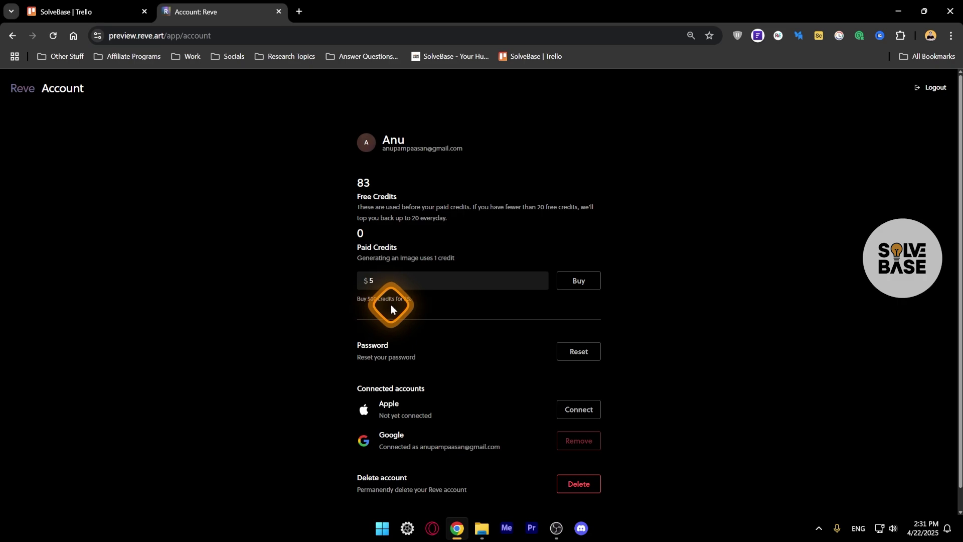
click(581, 284)
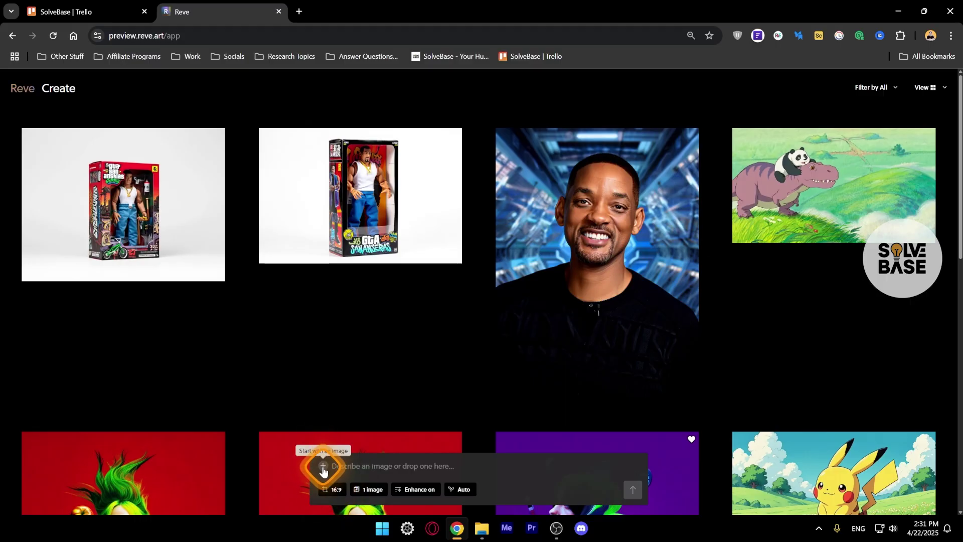
Upload image_fx.jpg from Downloads as a starting image and return to the gallery.
click(323, 465)
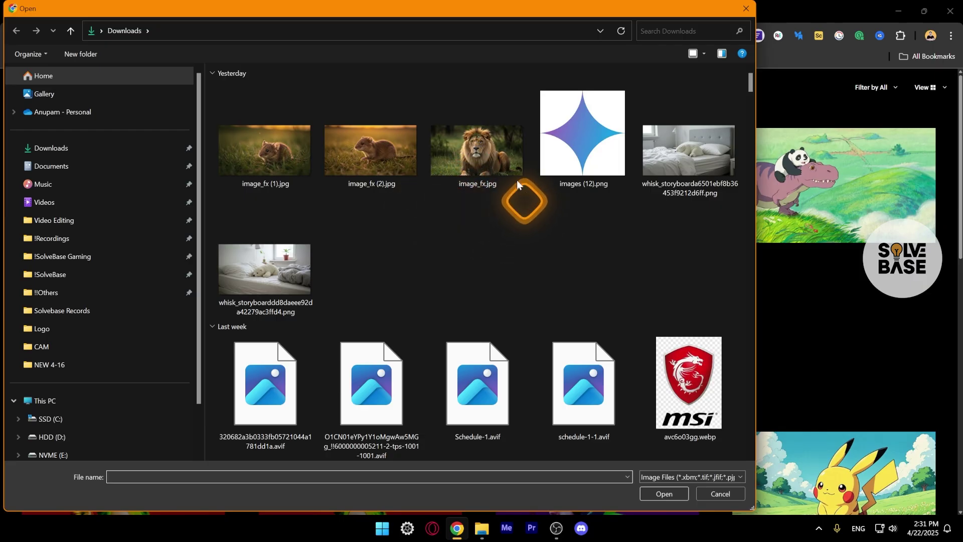
double_click(477, 141)
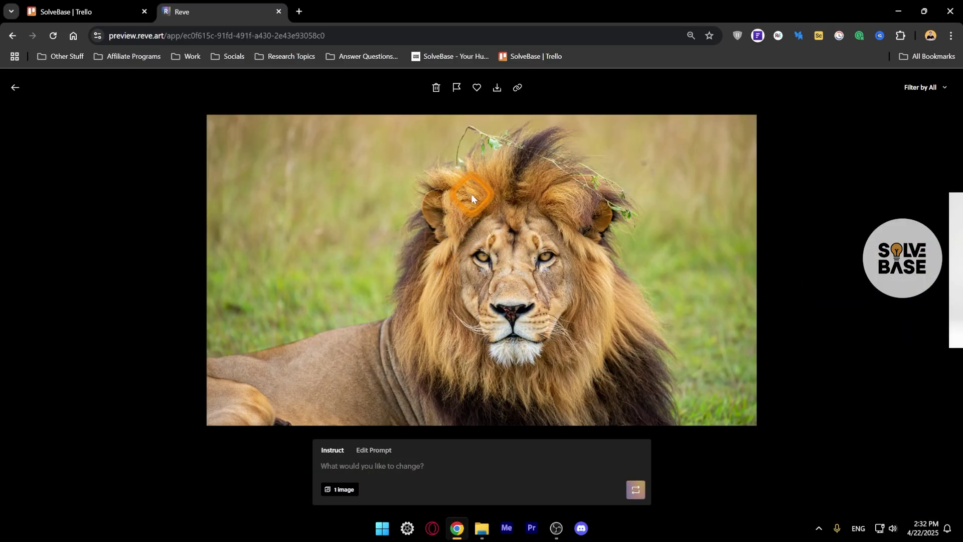
click(15, 87)
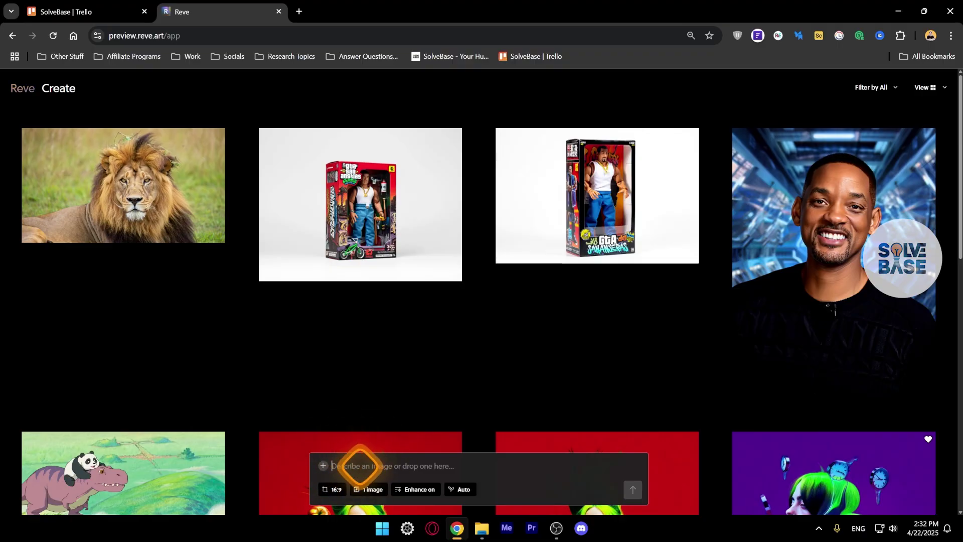
click(333, 494)
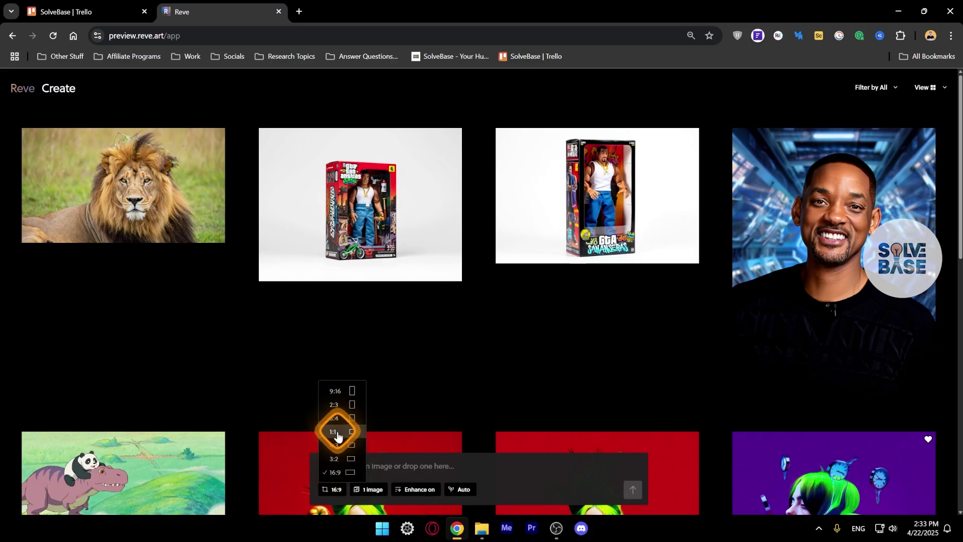
click(368, 488)
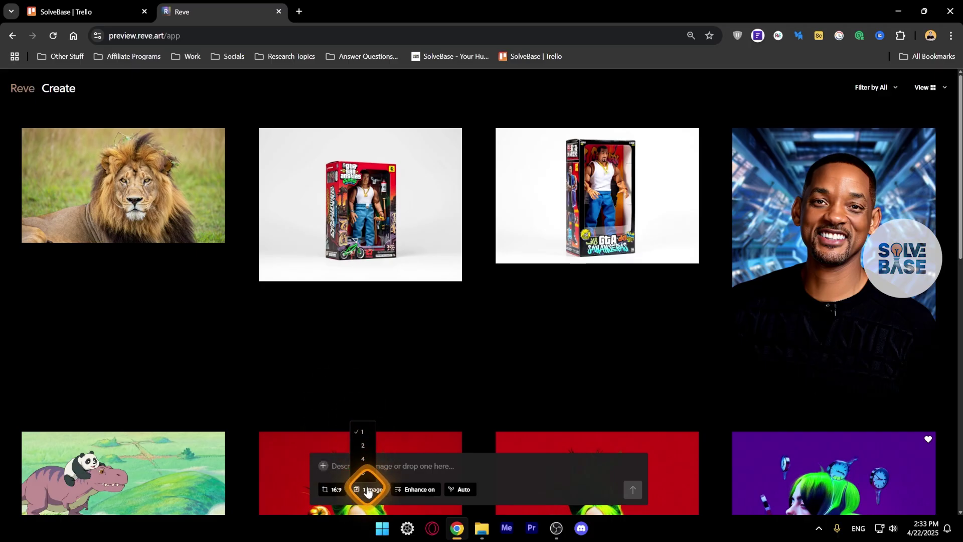
click(420, 490)
click(361, 465)
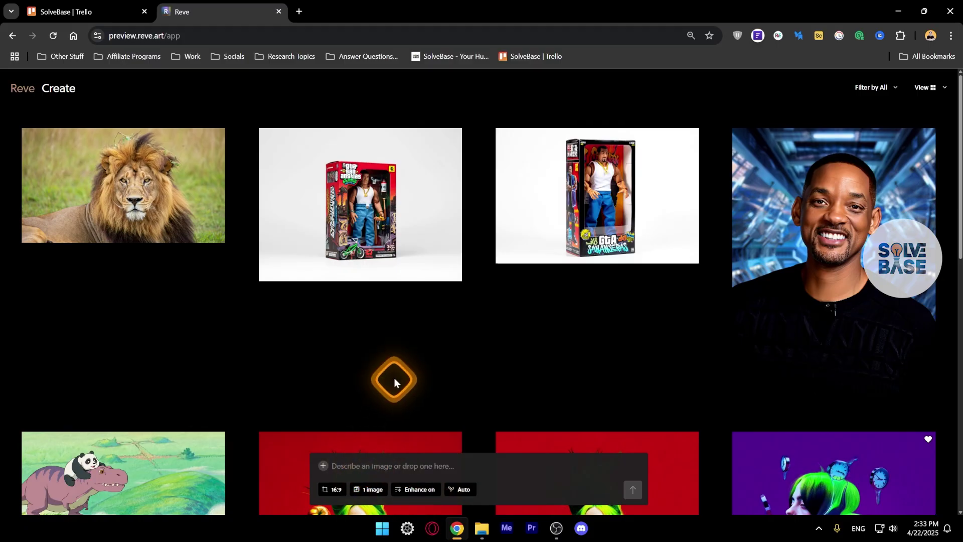
click(602, 273)
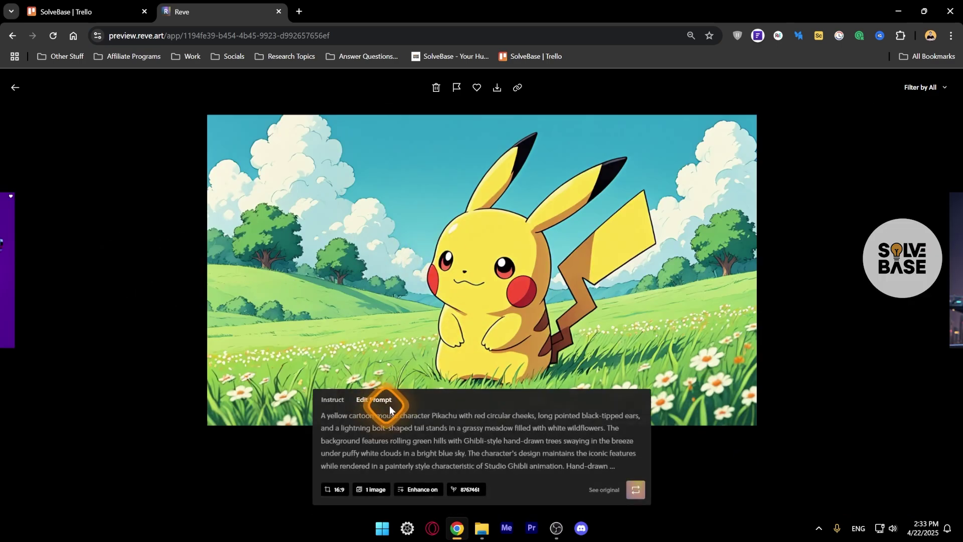
click(604, 489)
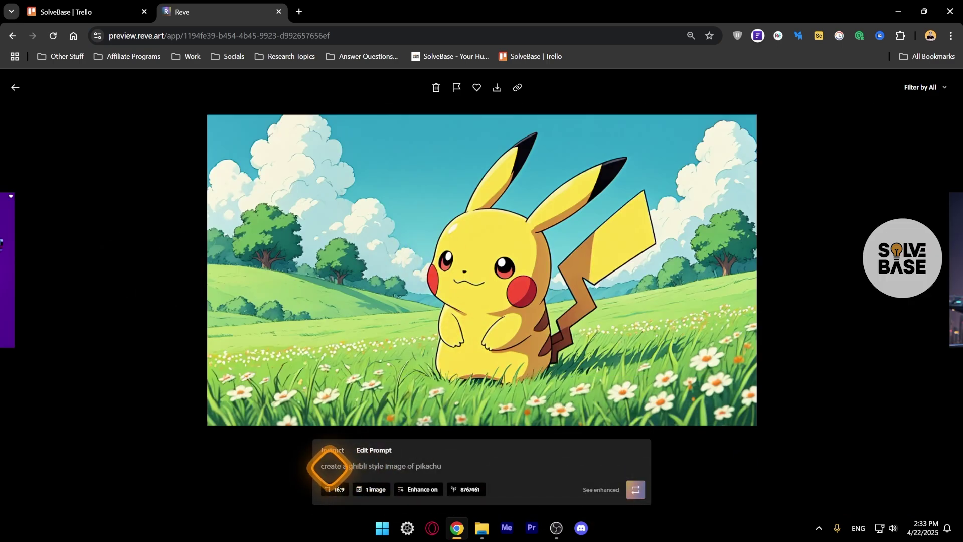
click(600, 490)
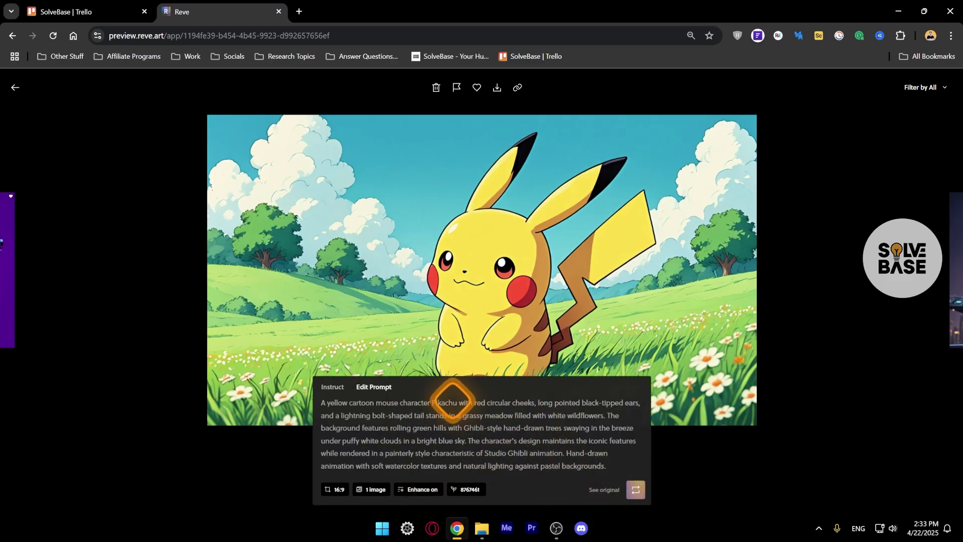
click(95, 148)
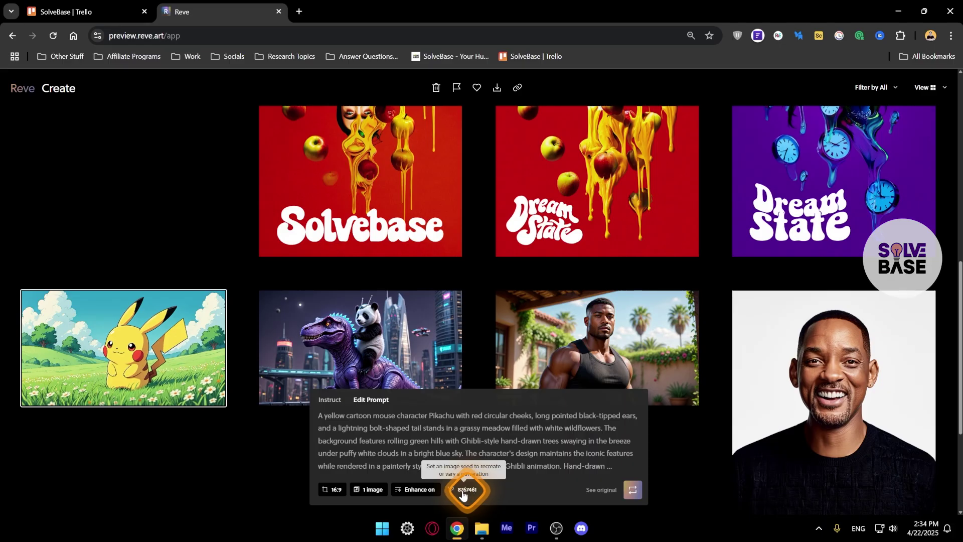
click(206, 248)
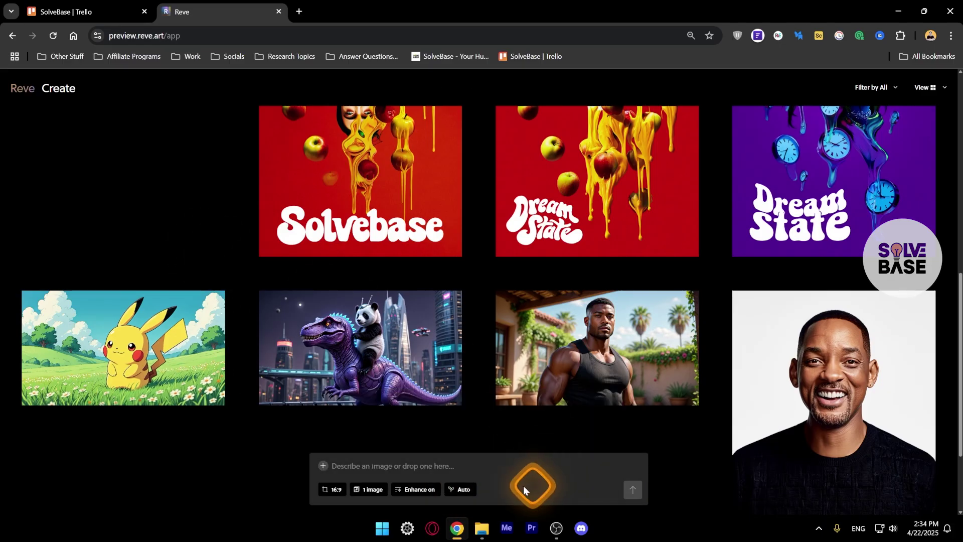
click(463, 496)
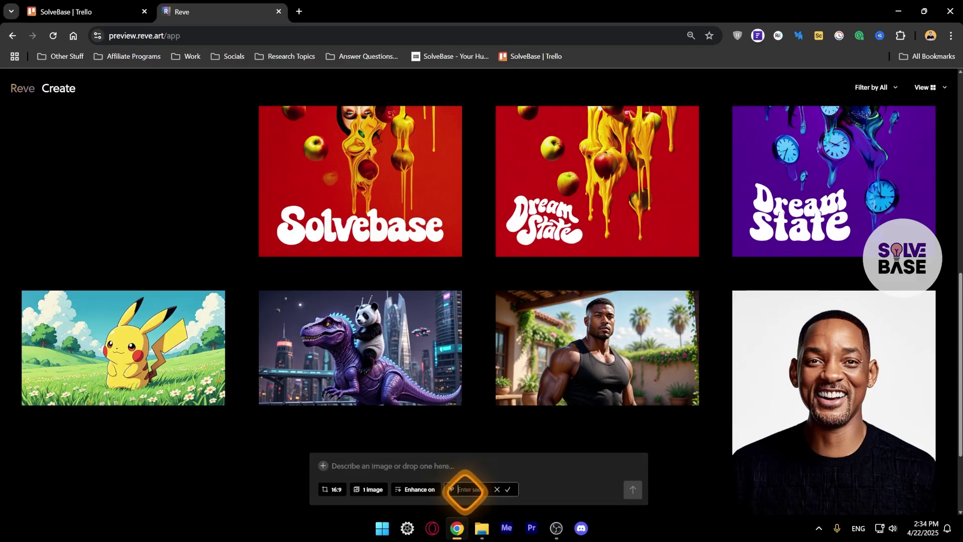
click(496, 489)
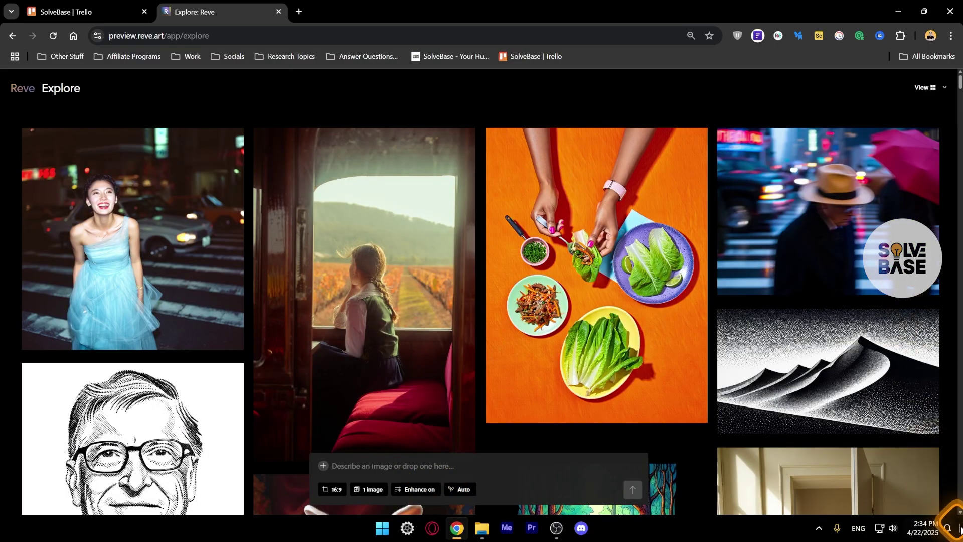
Browse down the Explore feed's community images, then hide all windows to reveal the SolveBase desktop.
scroll(778, 333, down, 7)
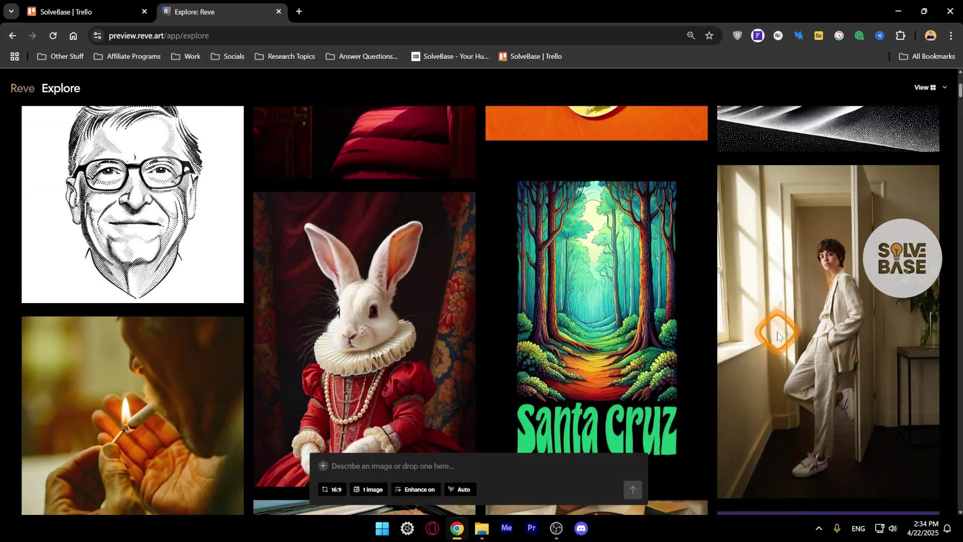
scroll(777, 332, down, 5)
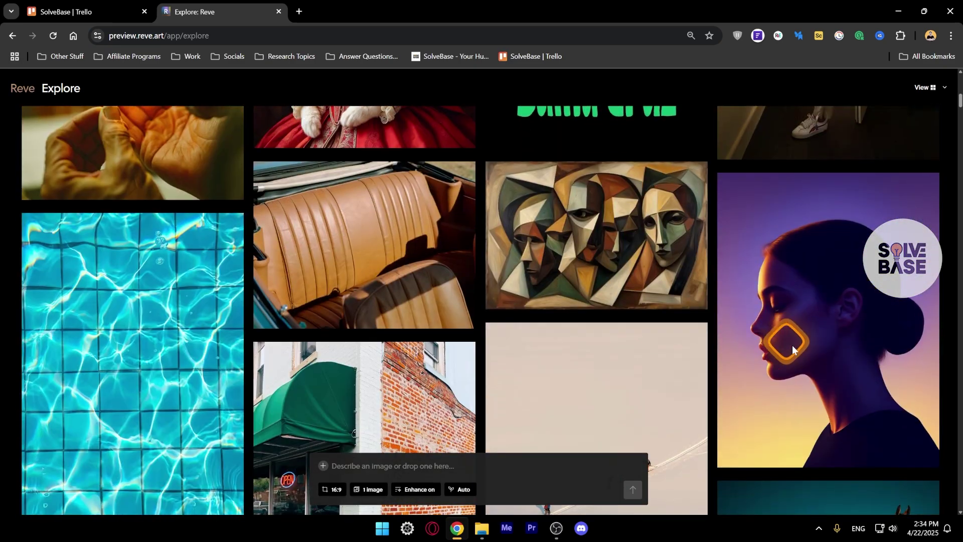
click(949, 529)
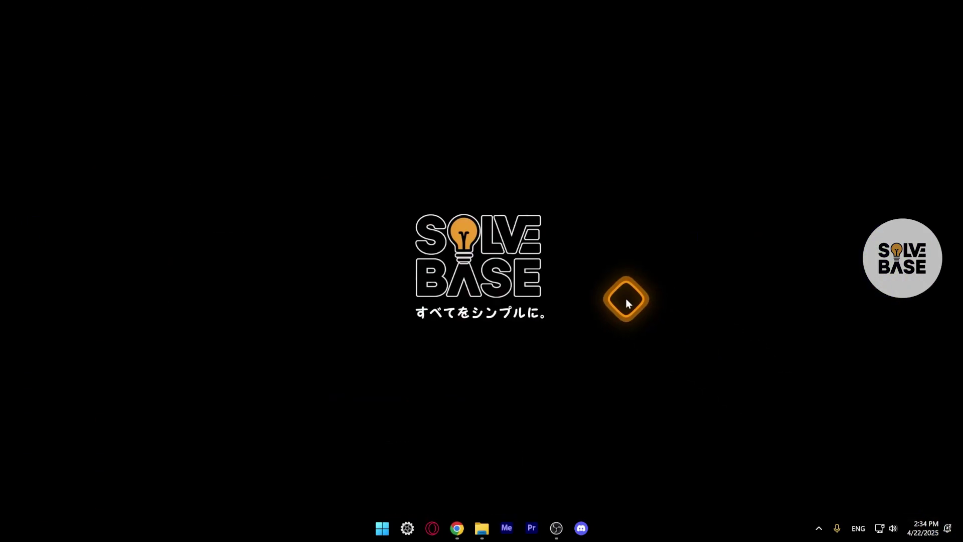